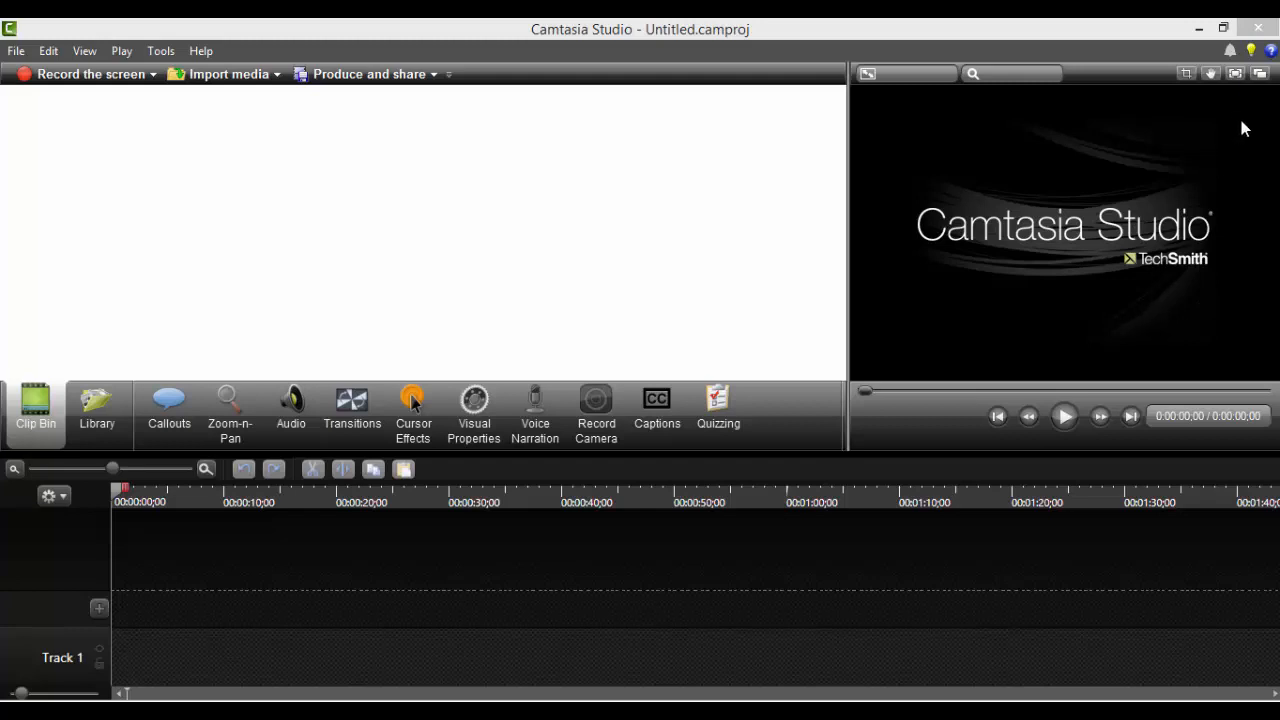
Step: Minimise Camtasia Studio to show the desktop, bring it back and minimise the recorder window
{"action": "left_click", "coordinate": [1199, 31]}
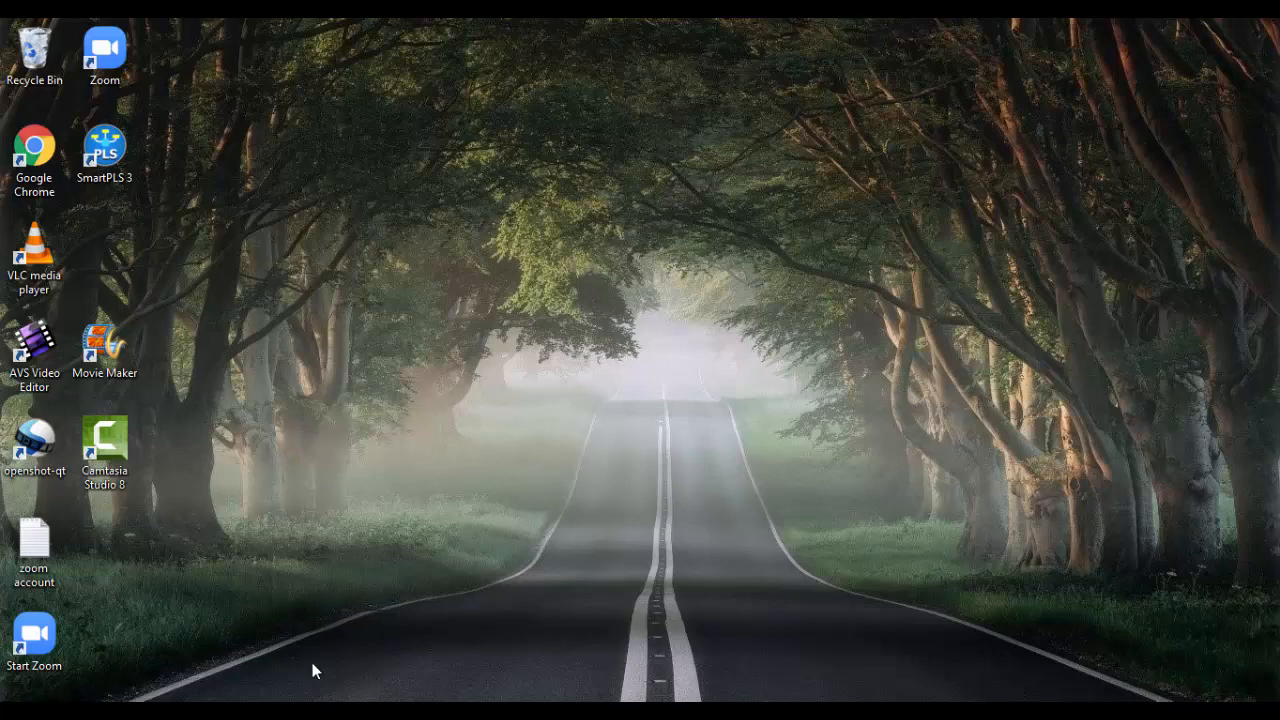
{"action": "key", "text": "alt+Tab"}
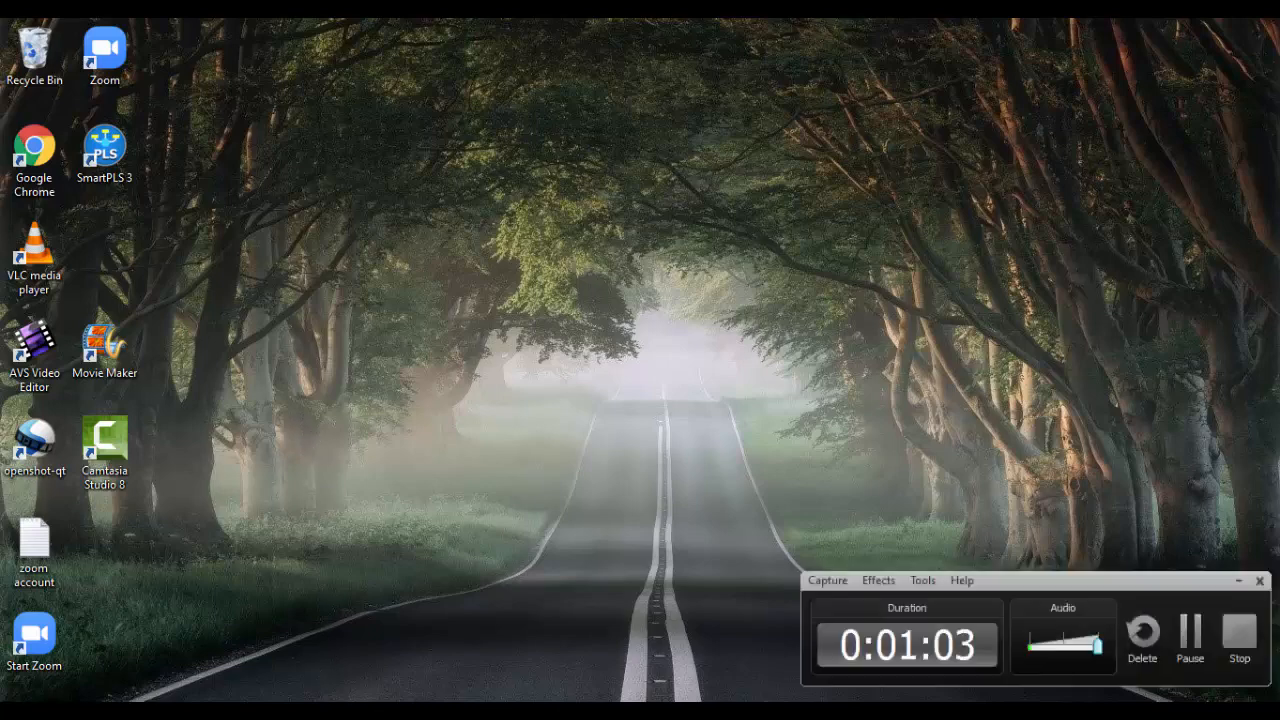
{"action": "key", "text": "alt+Tab"}
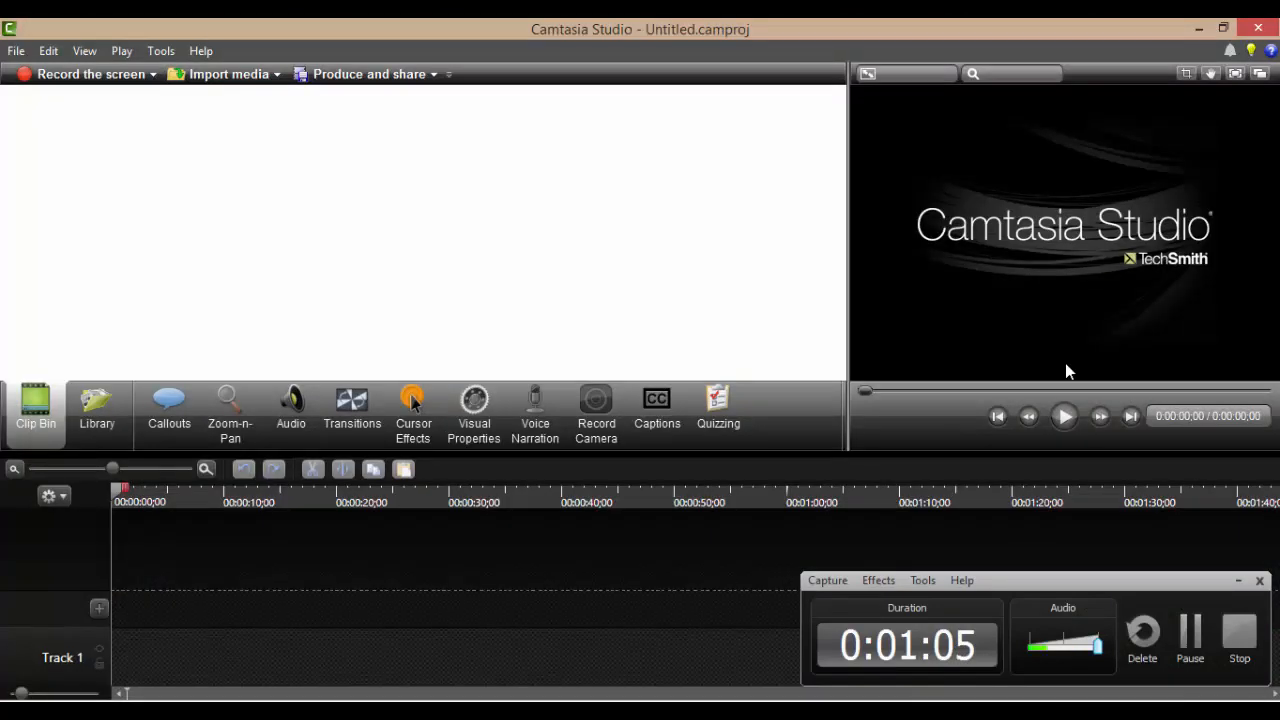
{"action": "left_click", "coordinate": [1238, 580]}
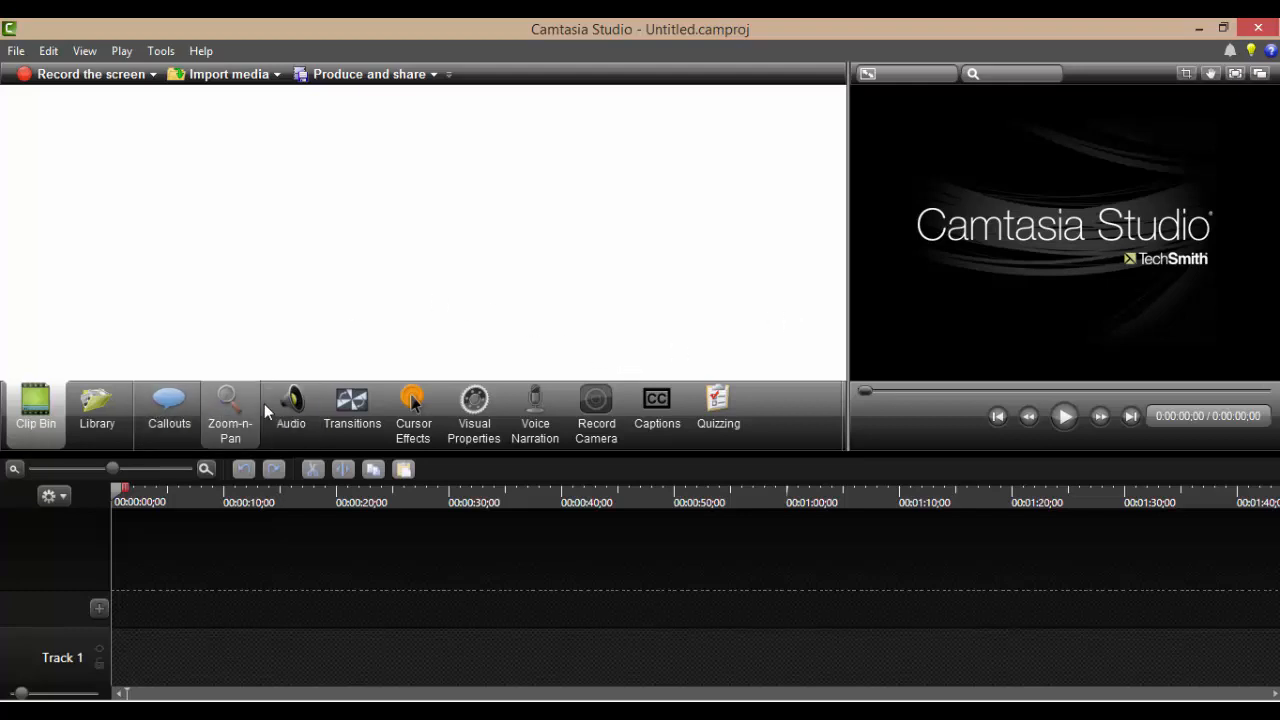
Step: Examine the editing tools and the full gallery of callout shapes, and return to the Clip Bin
{"action": "mouse_move", "coordinate": [619, 412]}
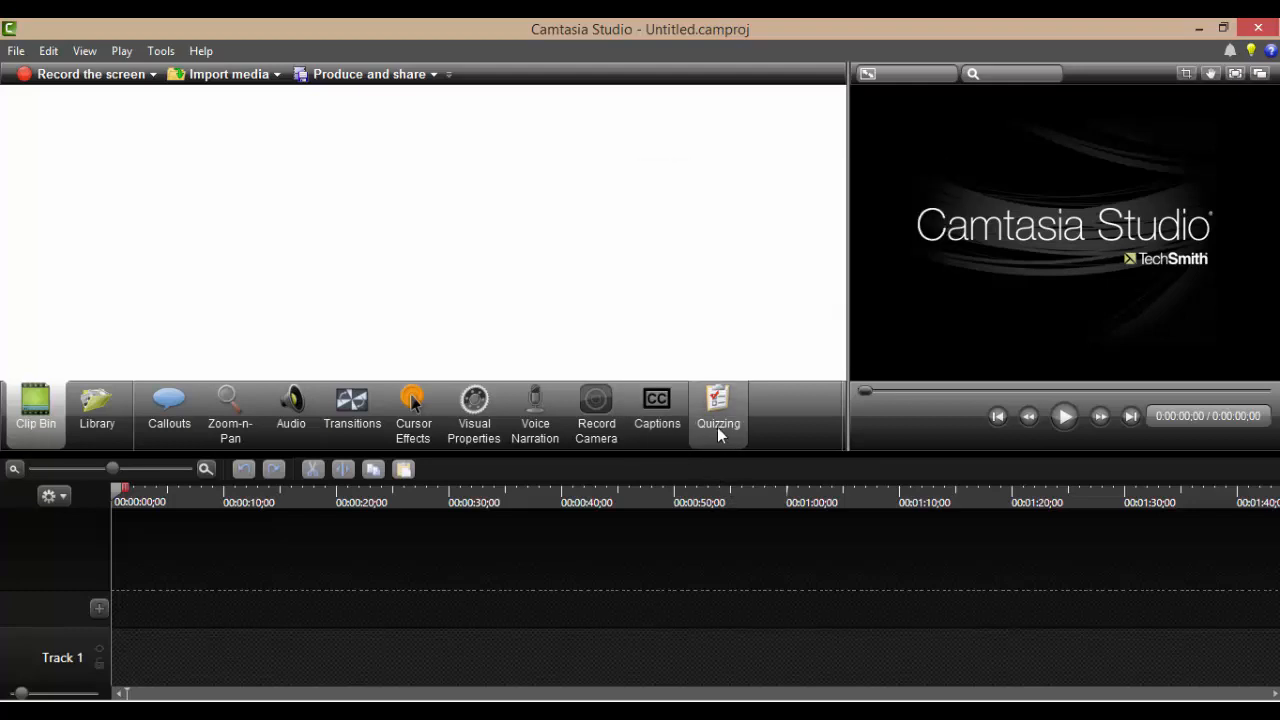
{"action": "mouse_move", "coordinate": [717, 427]}
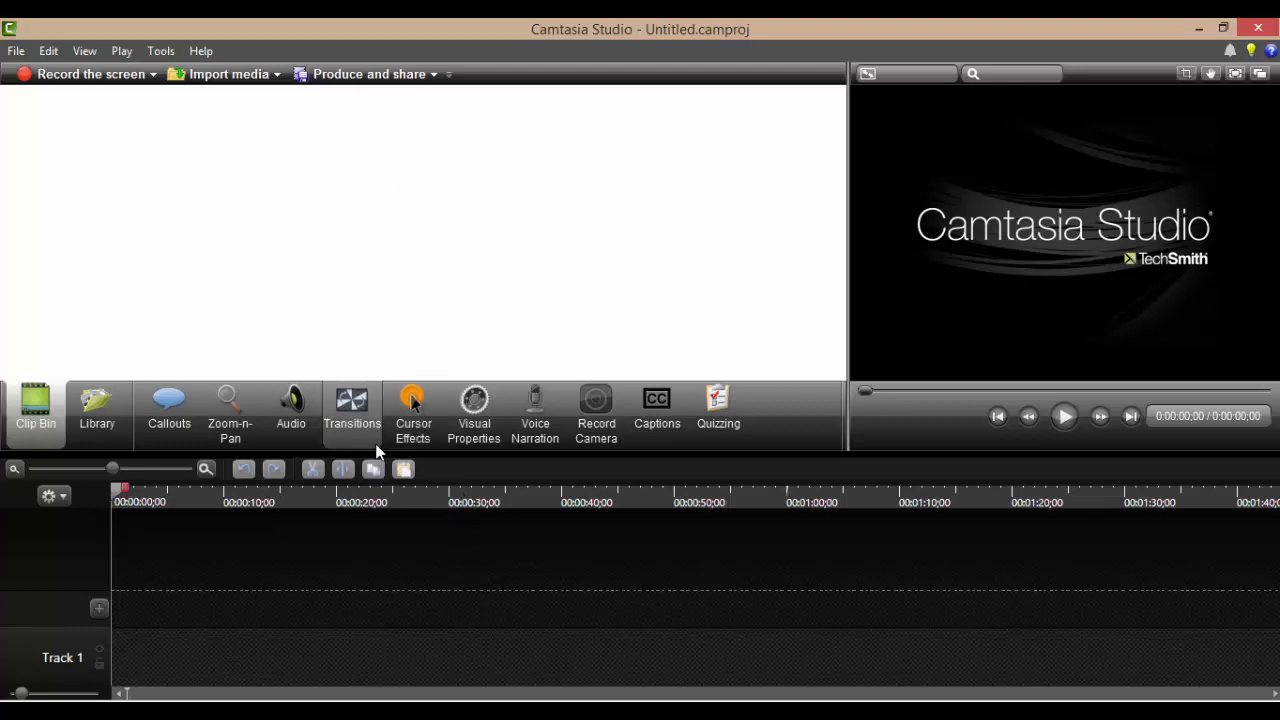
{"action": "mouse_move", "coordinate": [359, 430]}
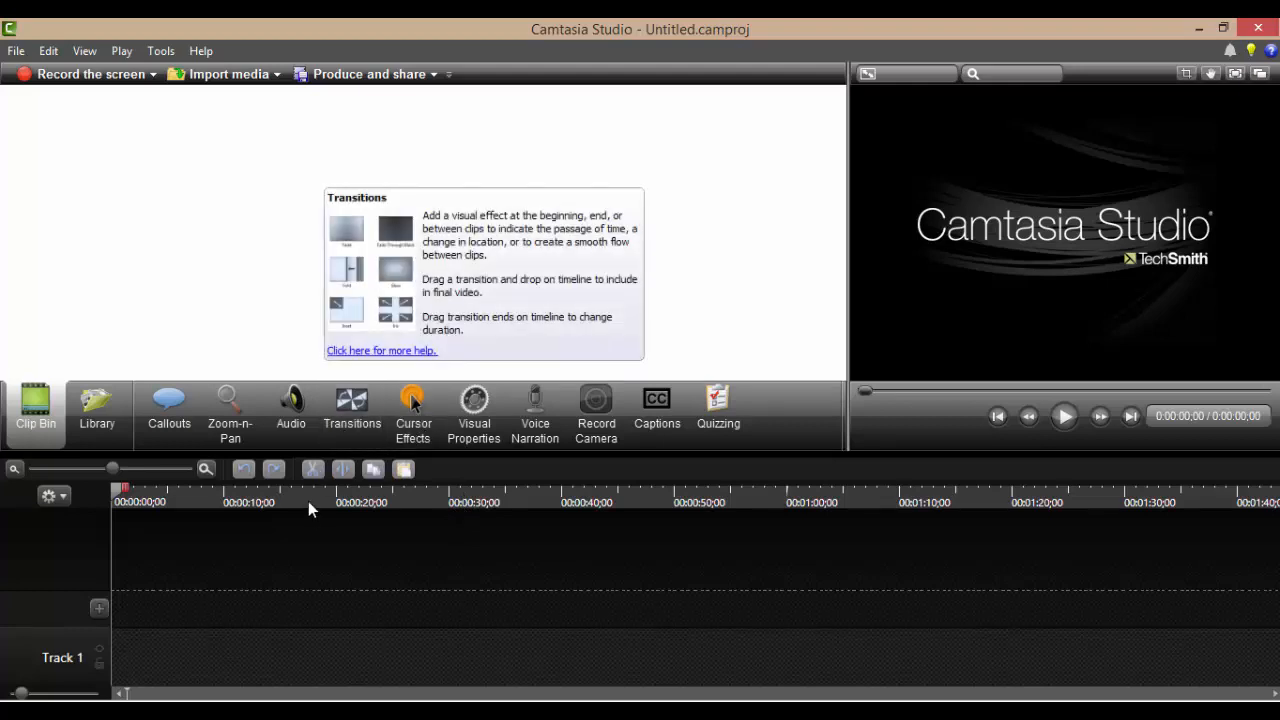
{"action": "mouse_move", "coordinate": [182, 418]}
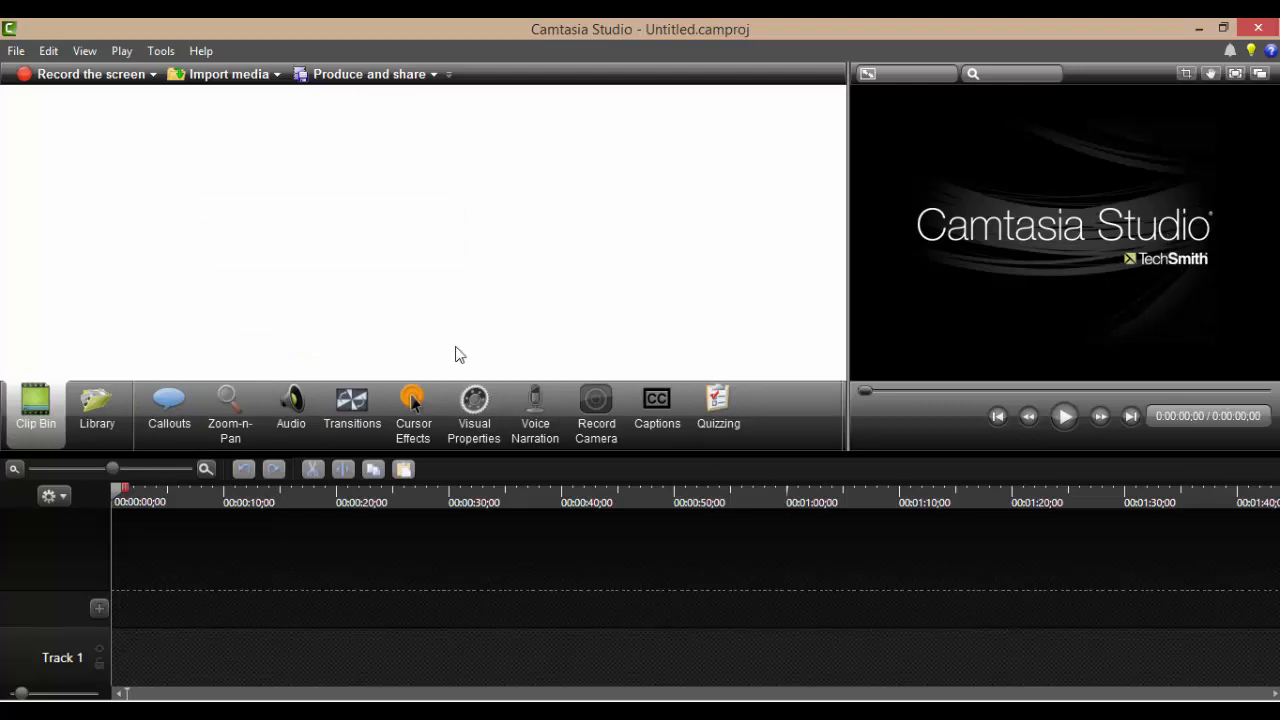
{"action": "left_click", "coordinate": [176, 418]}
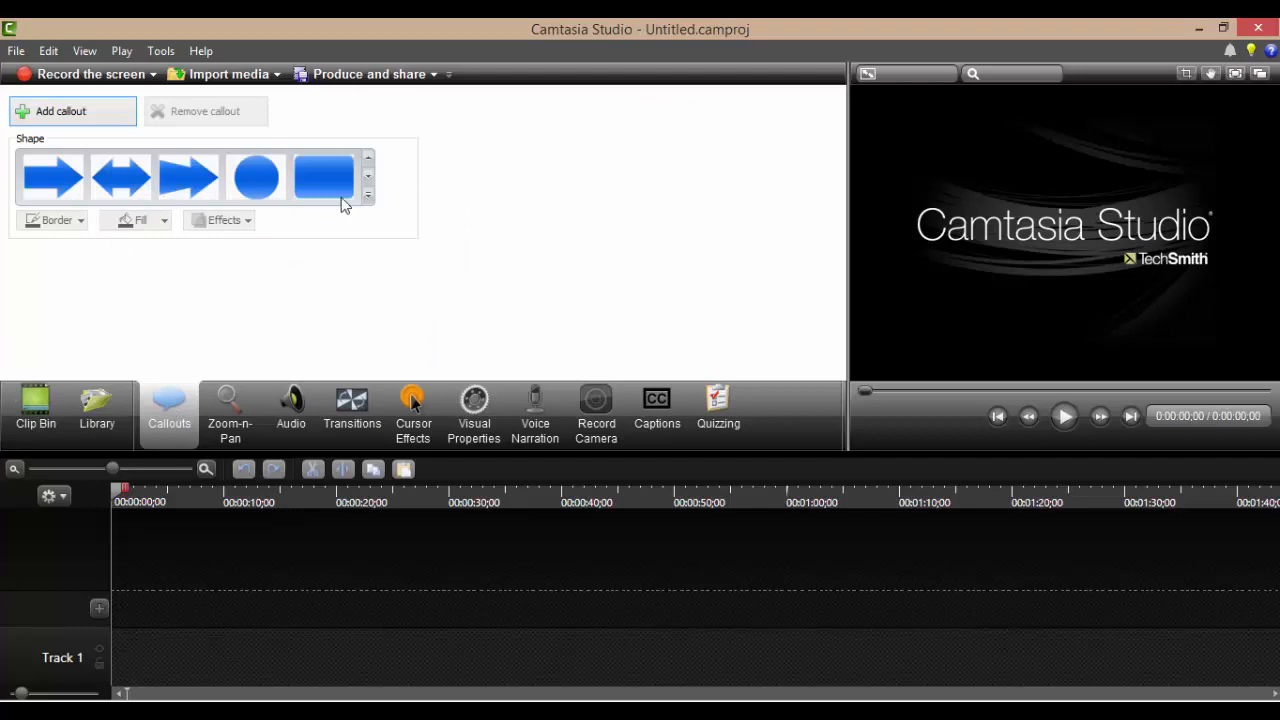
{"action": "left_click", "coordinate": [367, 194]}
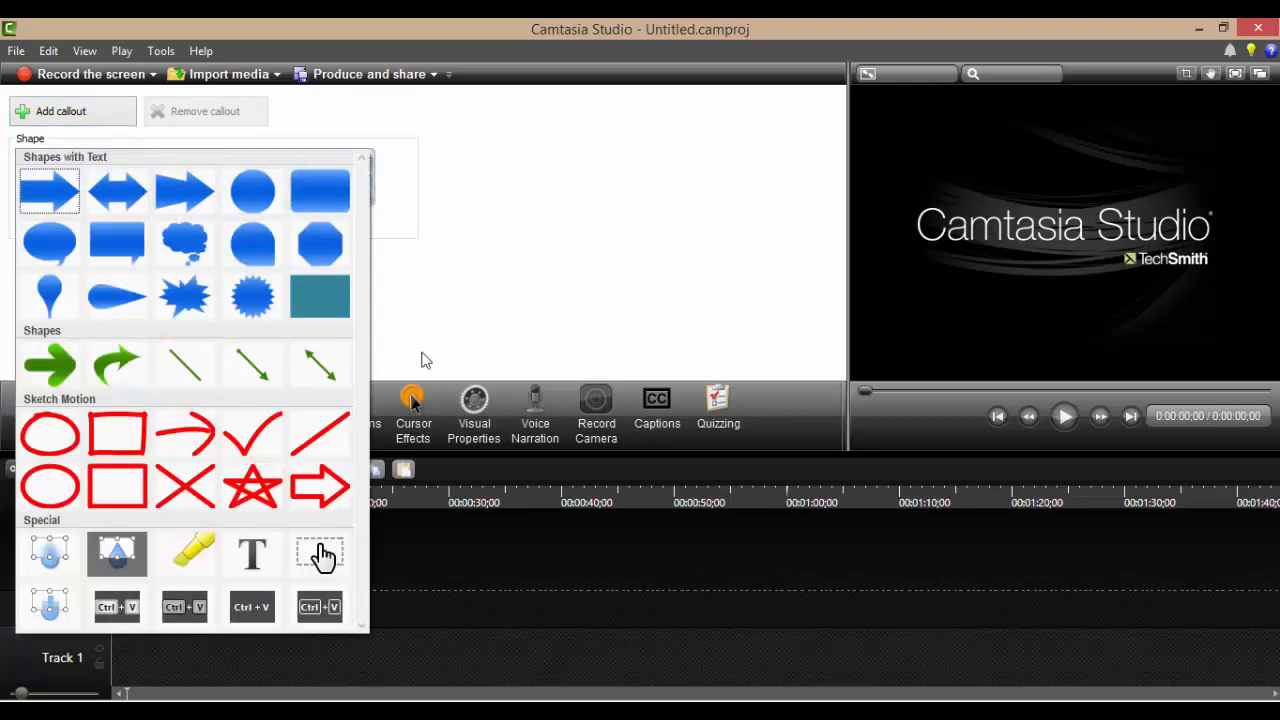
{"action": "left_click", "coordinate": [510, 298]}
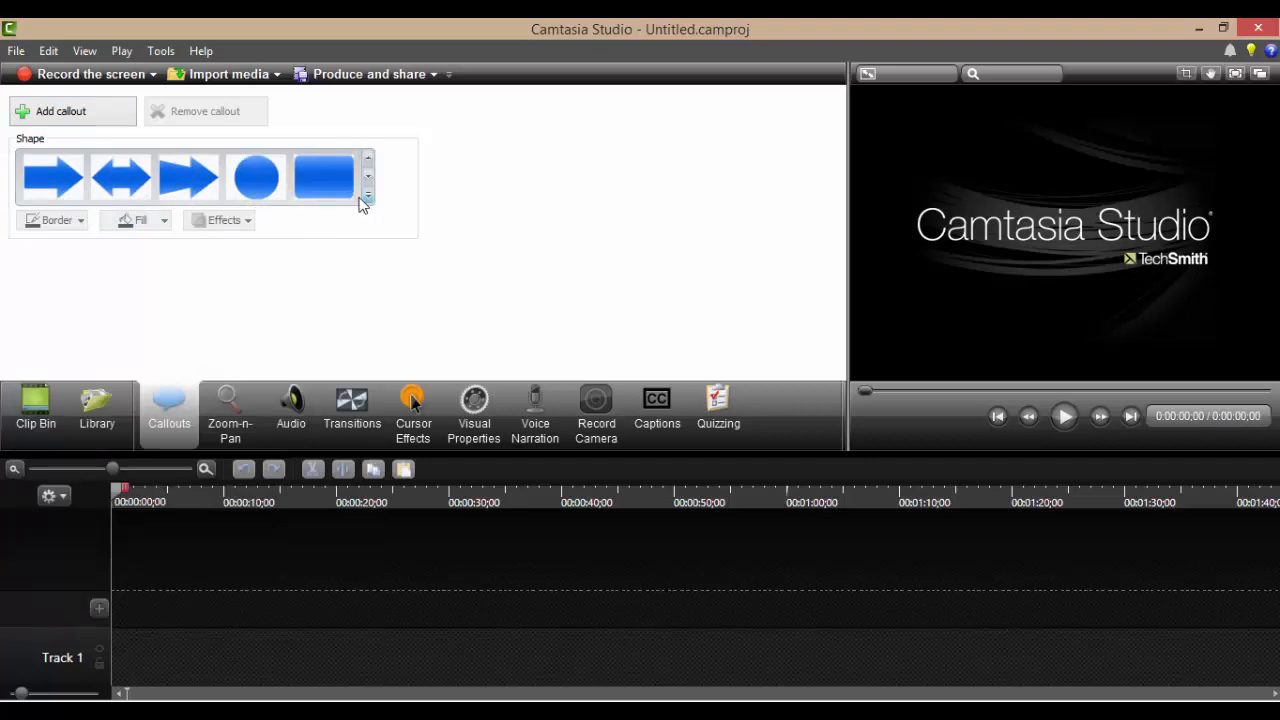
{"action": "left_click", "coordinate": [40, 408]}
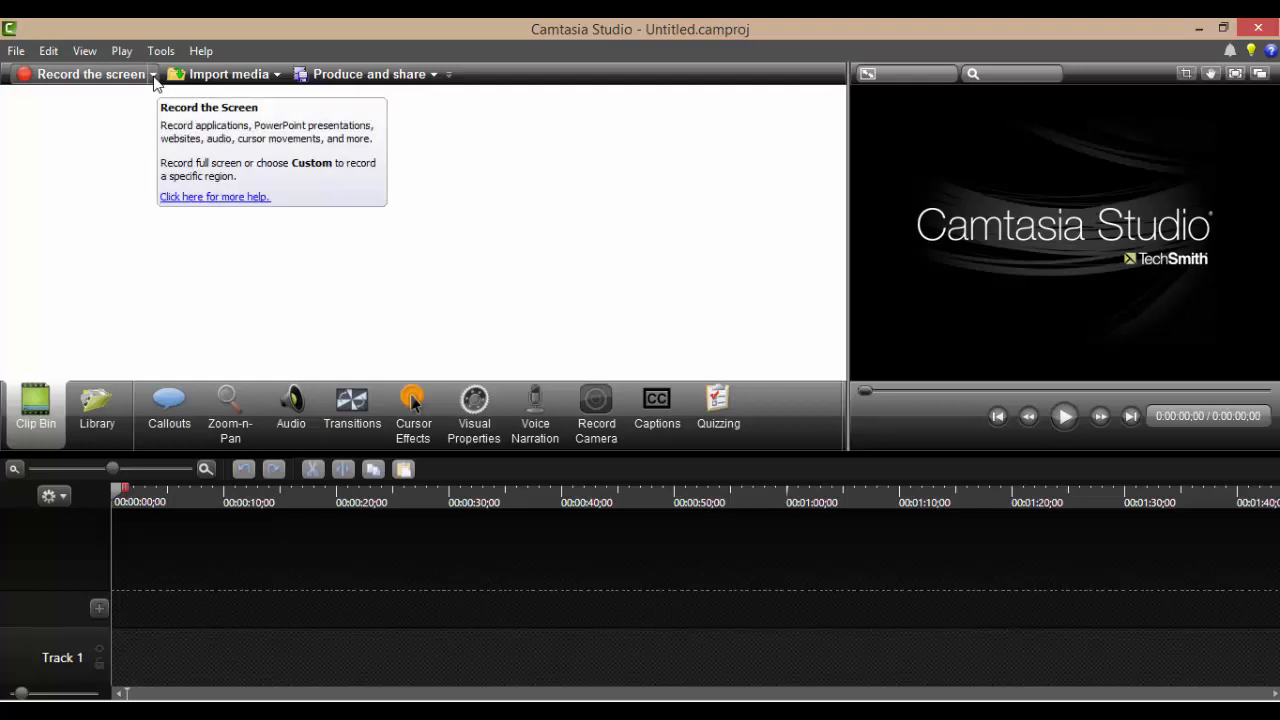
Step: Check the screen-recording options, and shrink and minimise the Sublime Text window with kolomchart.html
{"action": "left_click", "coordinate": [153, 76]}
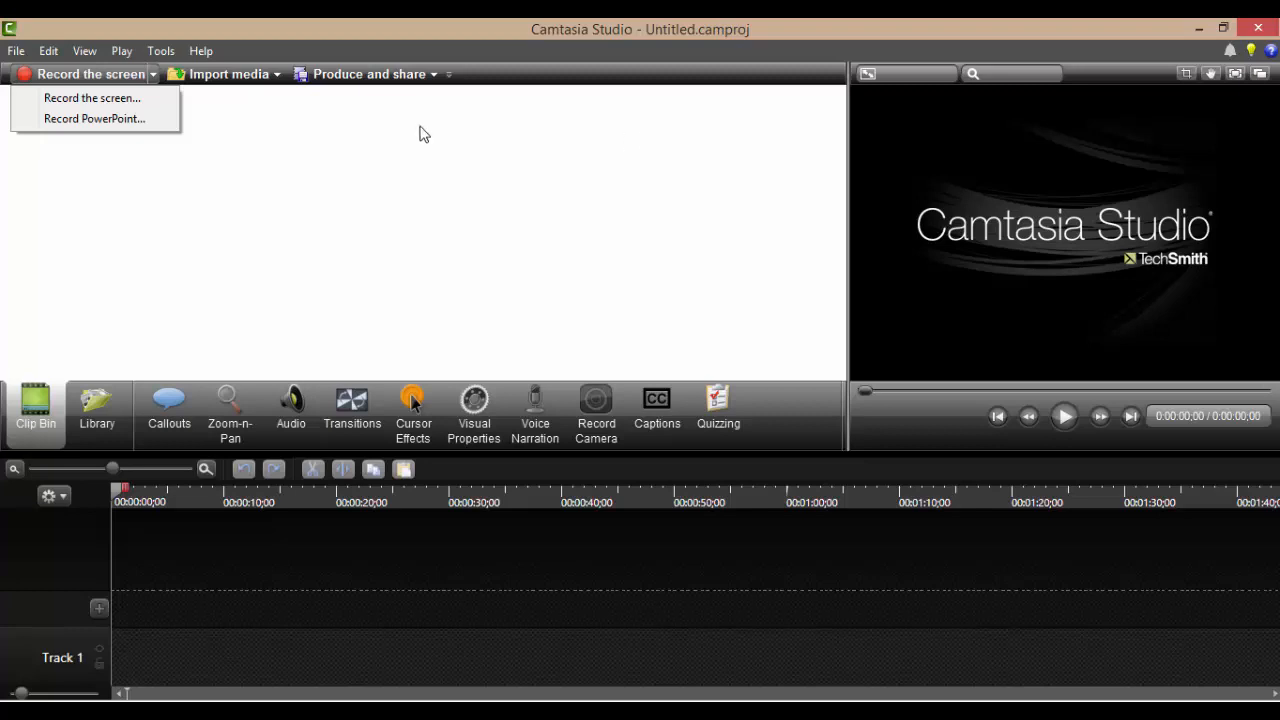
{"action": "left_click", "coordinate": [139, 97]}
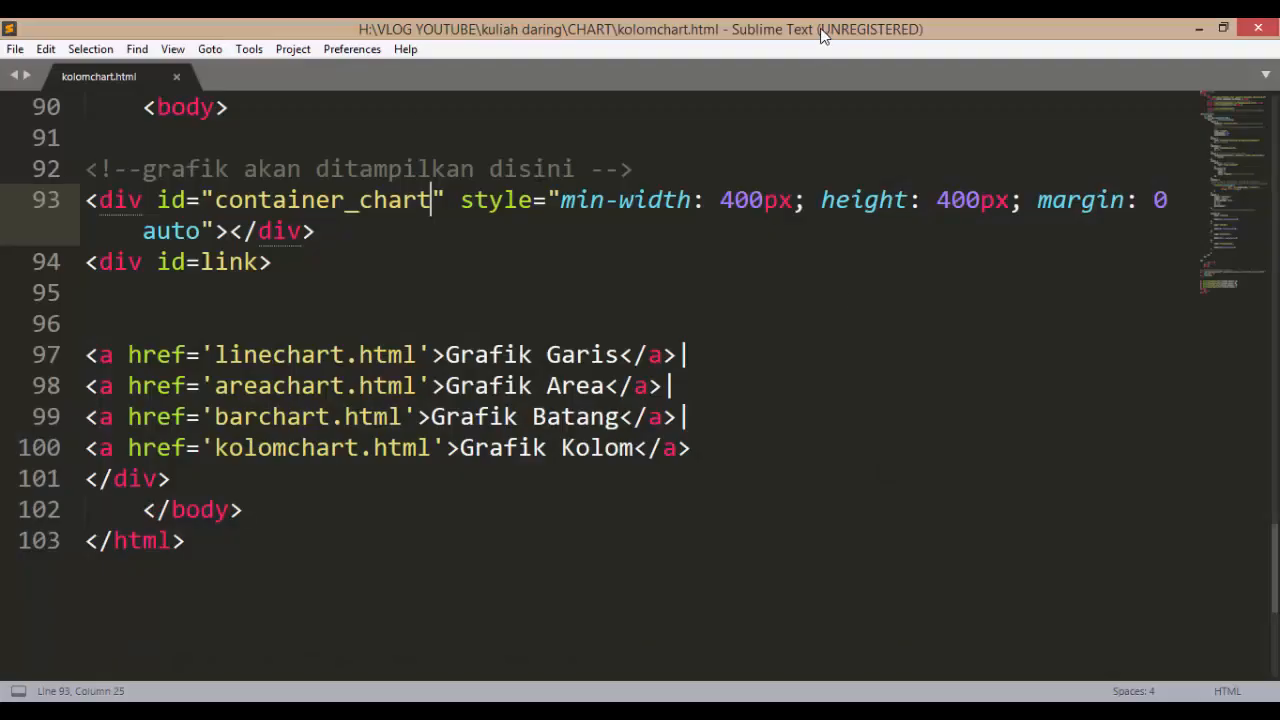
{"action": "left_click_drag", "start_coordinate": [822, 57], "coordinate": [493, 48]}
{"action": "left_click_drag", "start_coordinate": [921, 259], "coordinate": [1188, 262]}
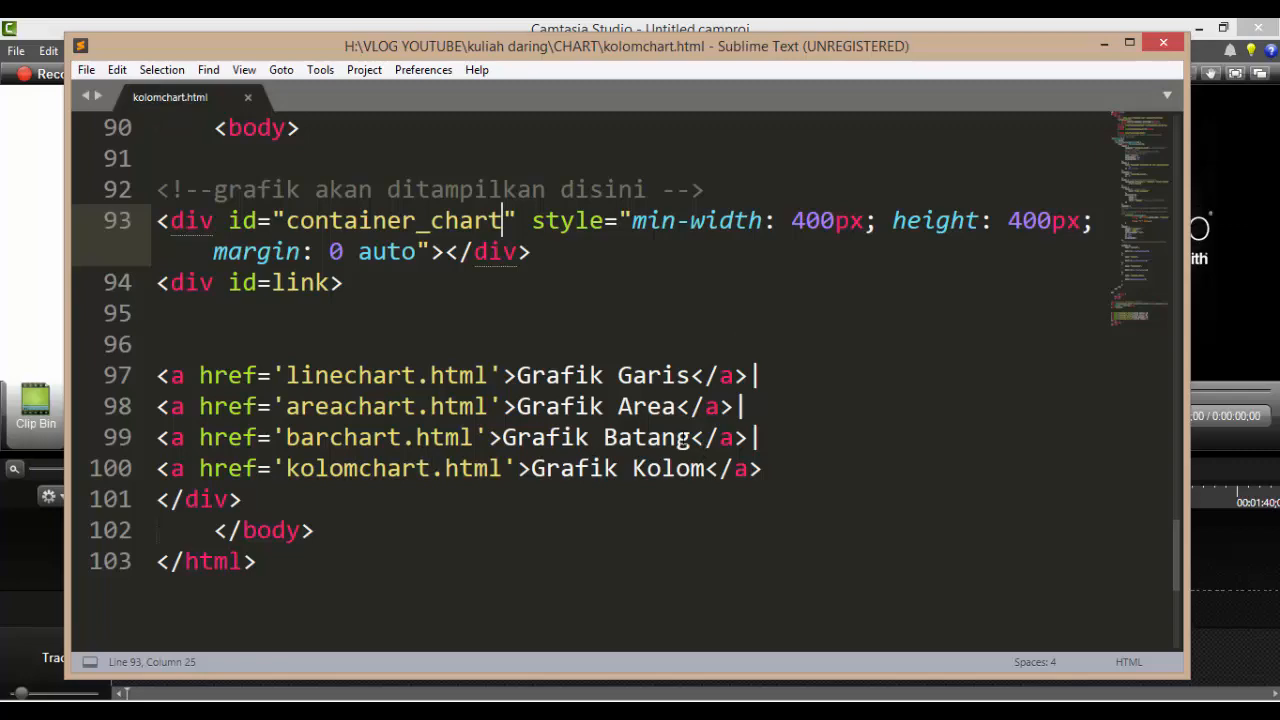
{"action": "mouse_move", "coordinate": [895, 55]}
{"action": "left_mouse_down"}
{"action": "mouse_move", "coordinate": [902, 128]}
{"action": "mouse_move", "coordinate": [897, 47]}
{"action": "left_mouse_up"}
{"action": "left_click", "coordinate": [1106, 36]}
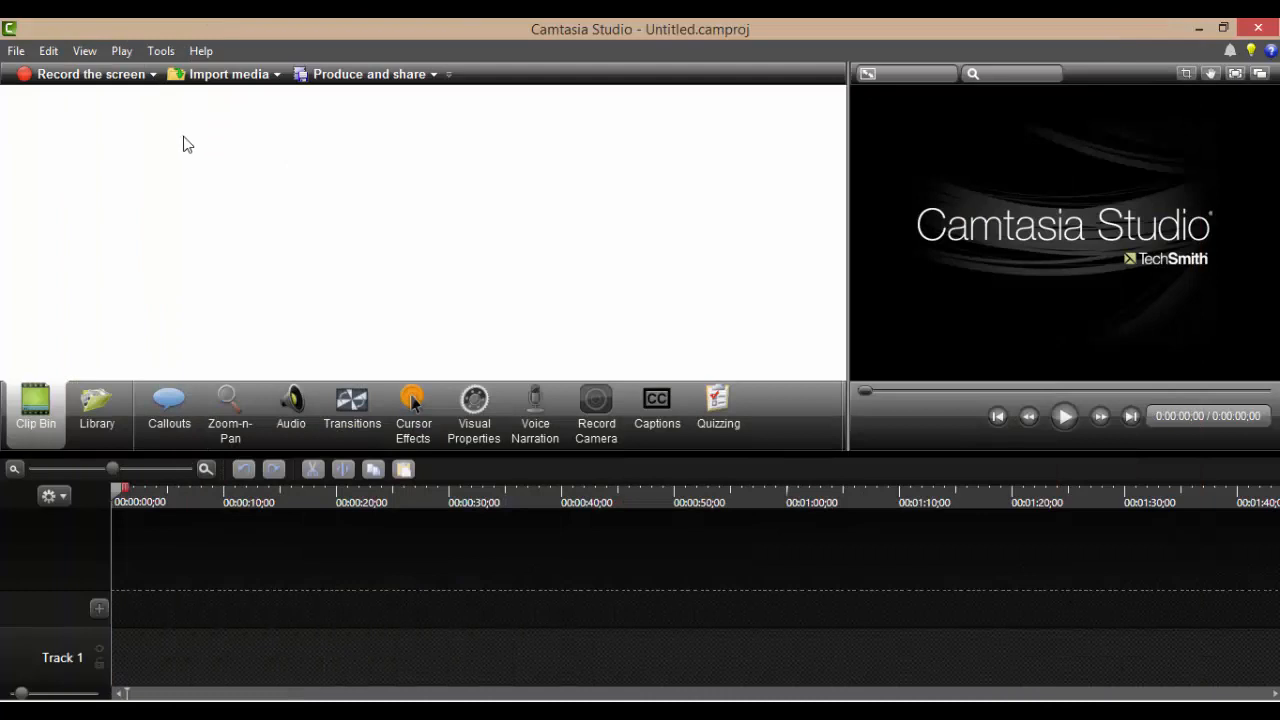
Step: Bring up the screen recorder window and move it slightly higher over the timeline
{"action": "left_click", "coordinate": [153, 75]}
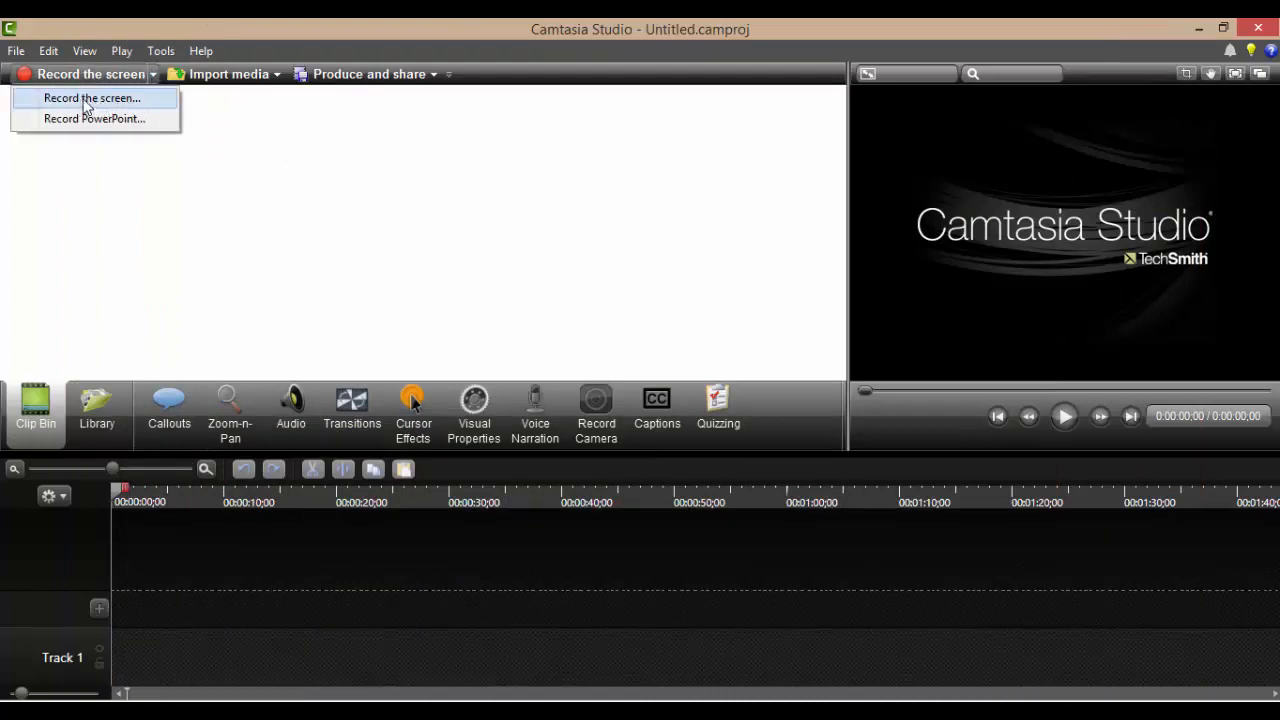
{"action": "left_click", "coordinate": [442, 165]}
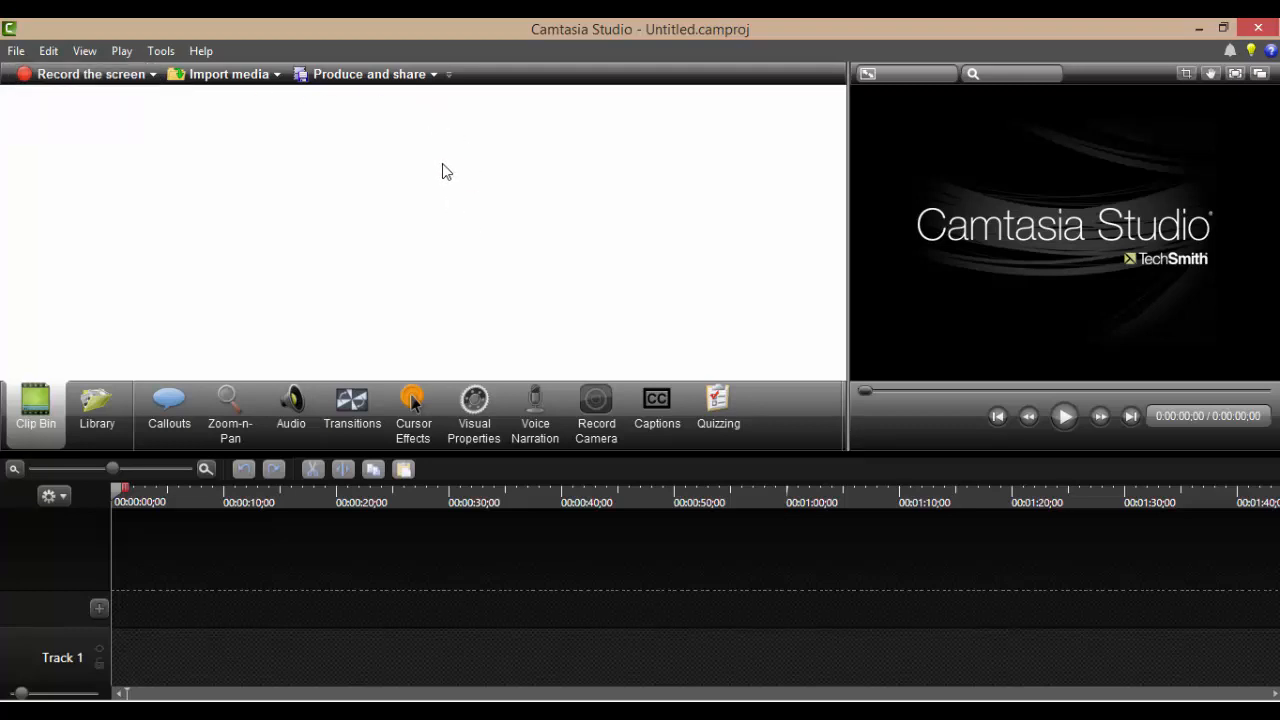
{"action": "left_click", "coordinate": [152, 75]}
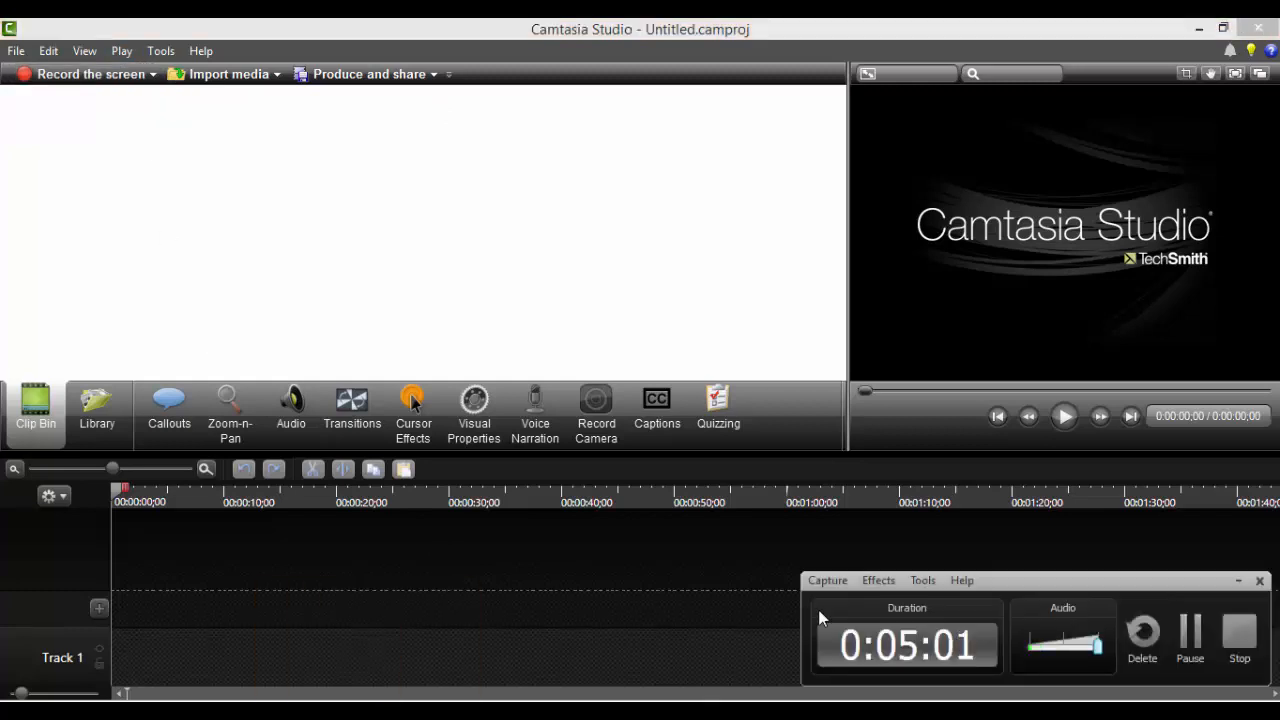
{"action": "left_click_drag", "start_coordinate": [1002, 587], "coordinate": [997, 548]}
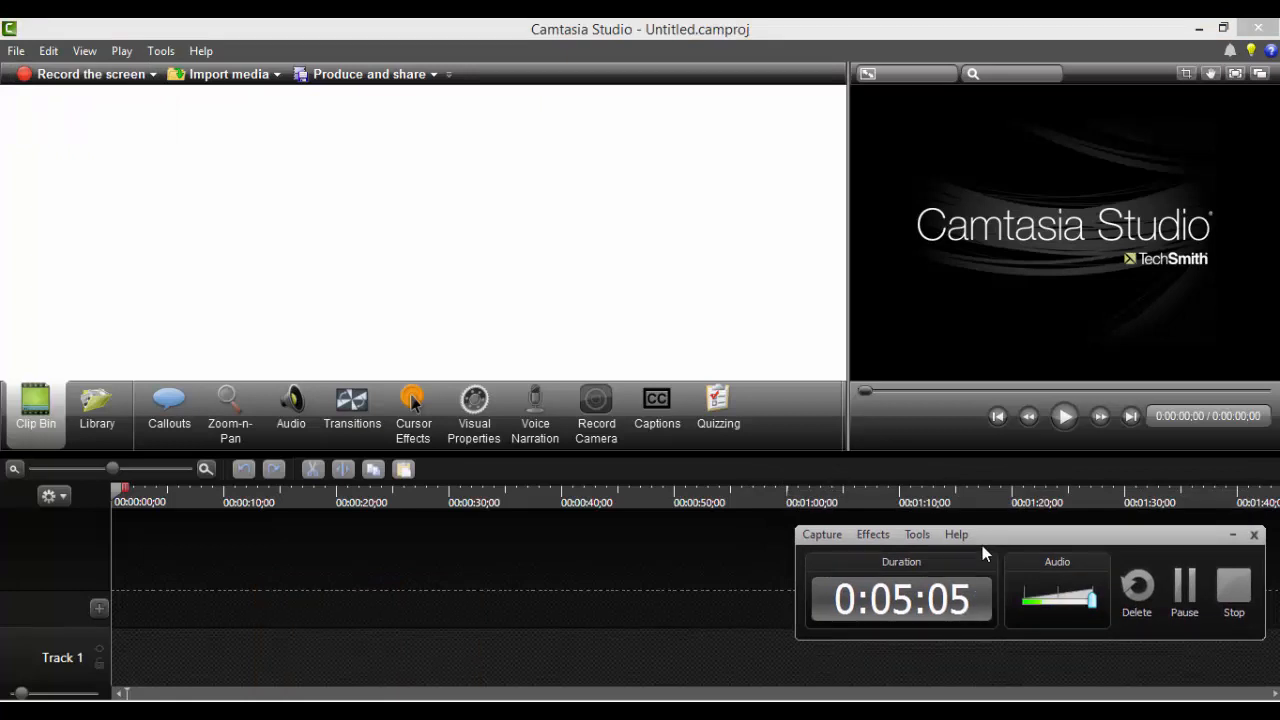
{"action": "mouse_move", "coordinate": [995, 546]}
{"action": "left_mouse_down"}
{"action": "mouse_move", "coordinate": [990, 516]}
{"action": "mouse_move", "coordinate": [972, 556]}
{"action": "left_mouse_up"}
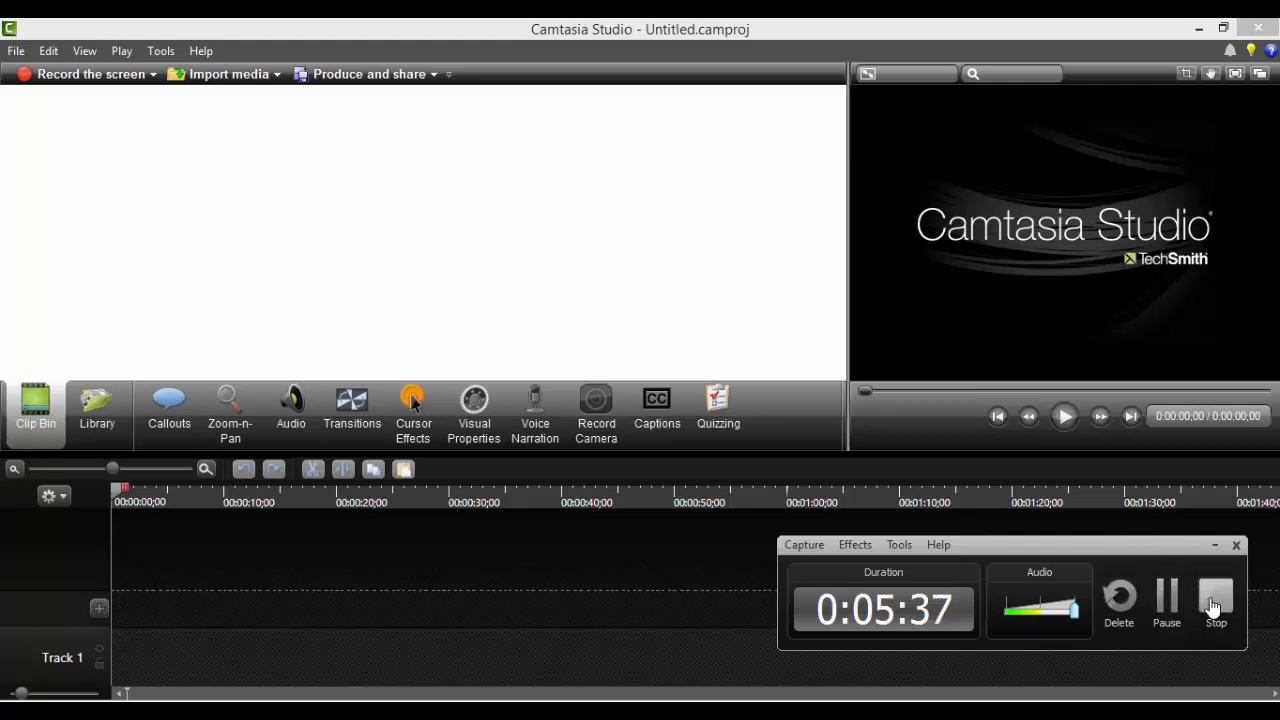
Step: Examine the recorder's capture commands and its annotation effects
{"action": "left_click", "coordinate": [812, 546]}
{"action": "left_click", "coordinate": [848, 545]}
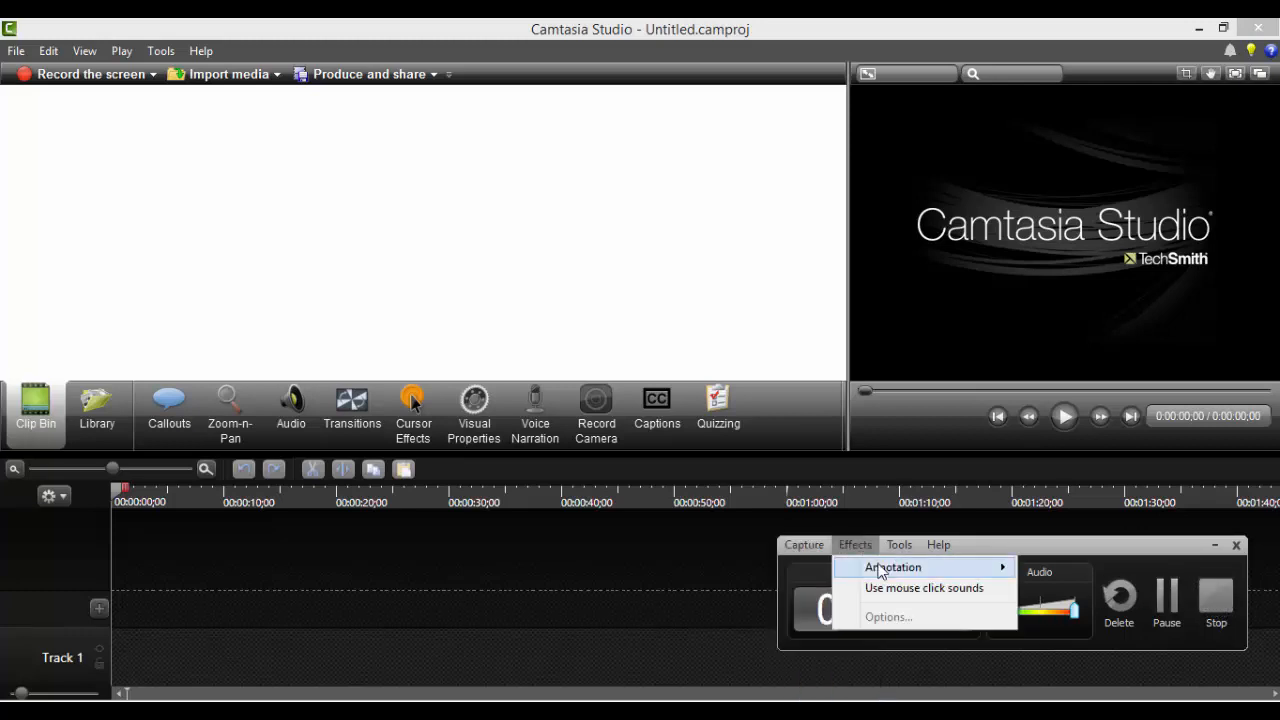
{"action": "mouse_move", "coordinate": [880, 569]}
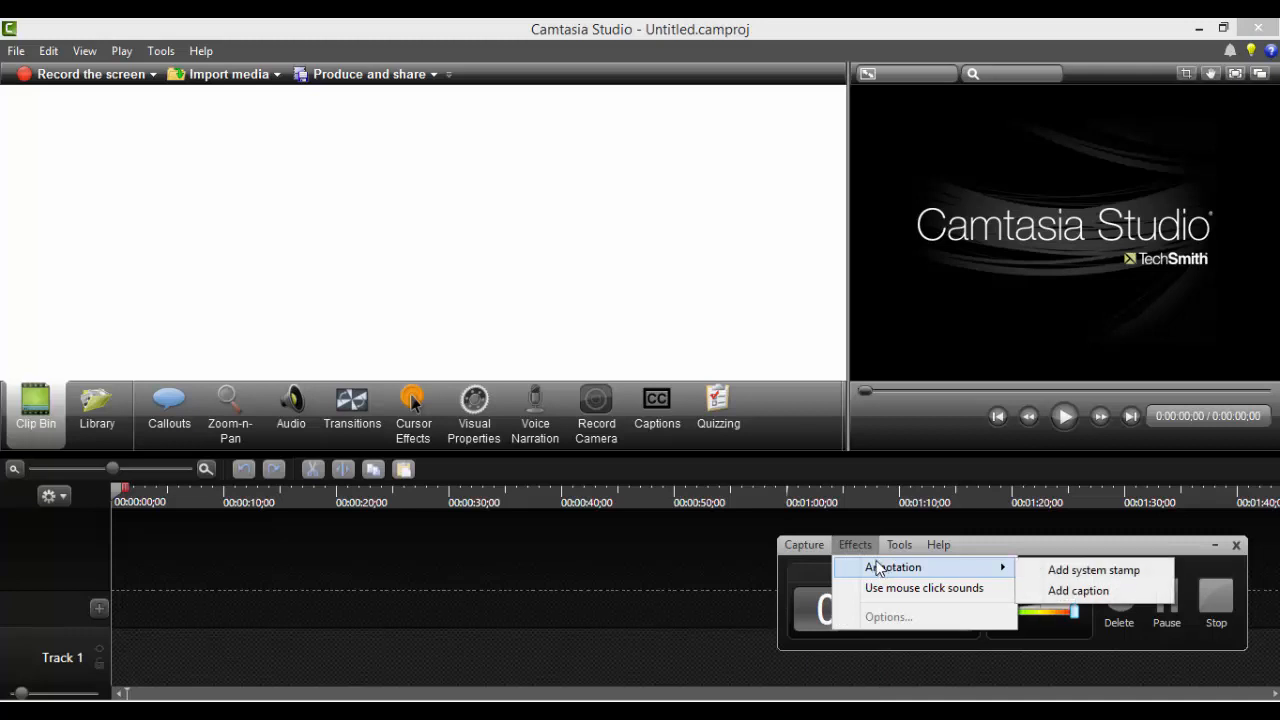
{"action": "mouse_move", "coordinate": [809, 545]}
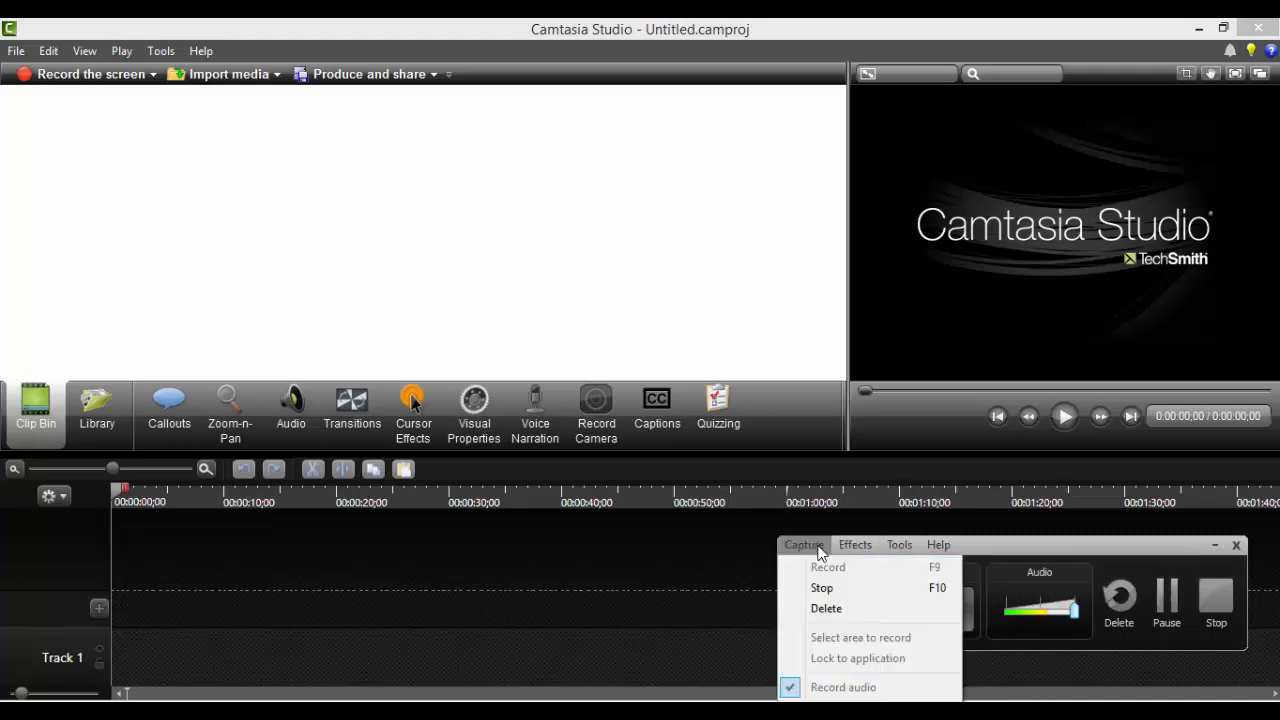
{"action": "left_click", "coordinate": [1017, 548]}
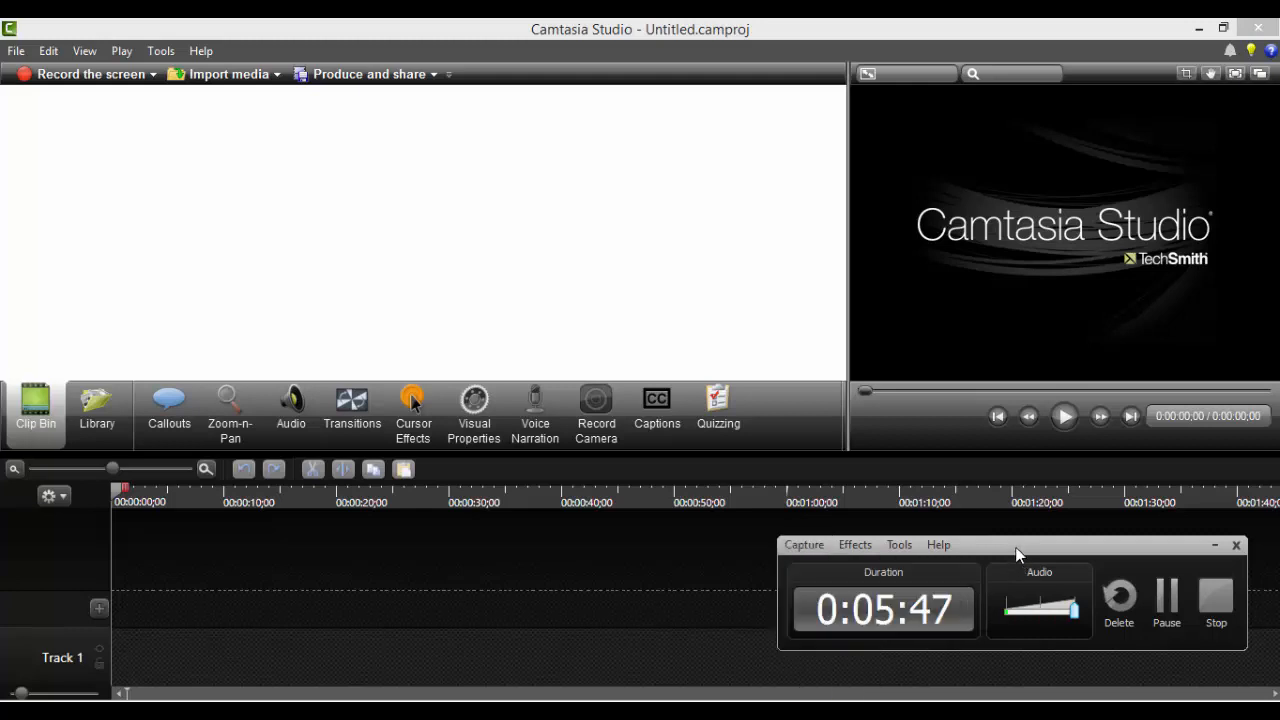
Step: Switch to kolomchart.html in Sublime Text, shift its window slightly behind the recorder and minimise it
{"action": "left_click", "coordinate": [307, 238]}
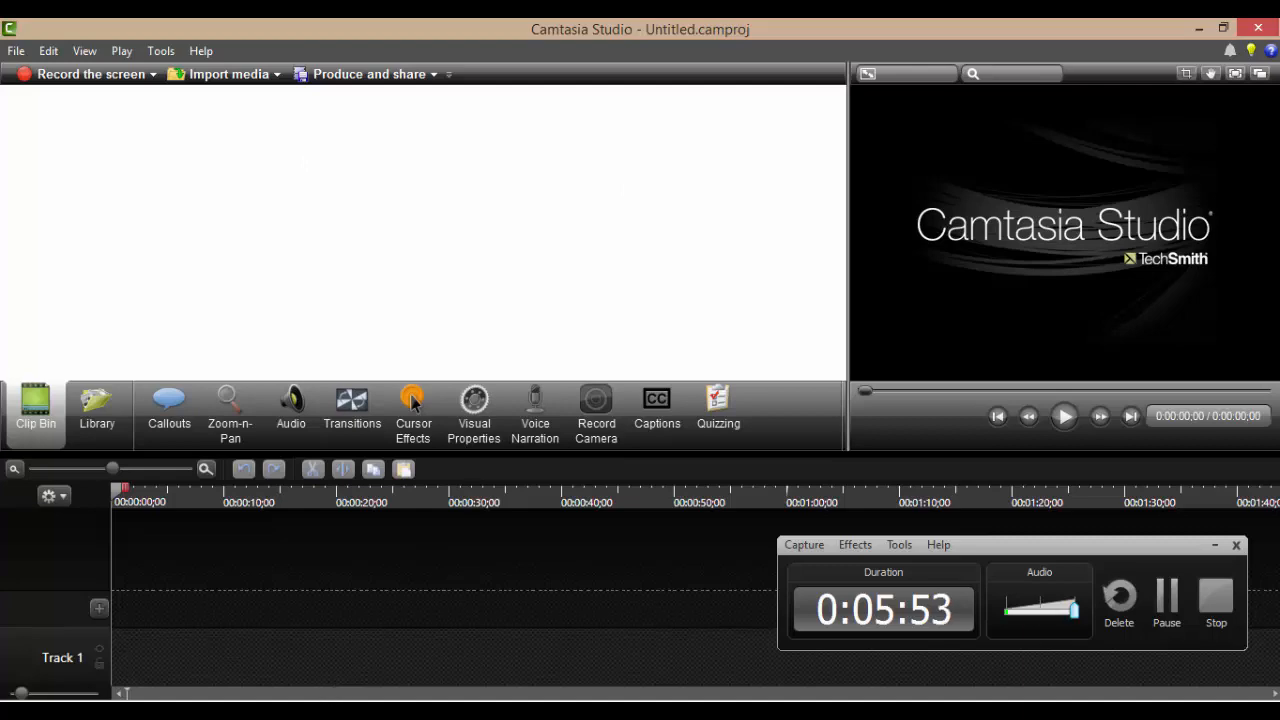
{"action": "key", "text": "alt+Tab"}
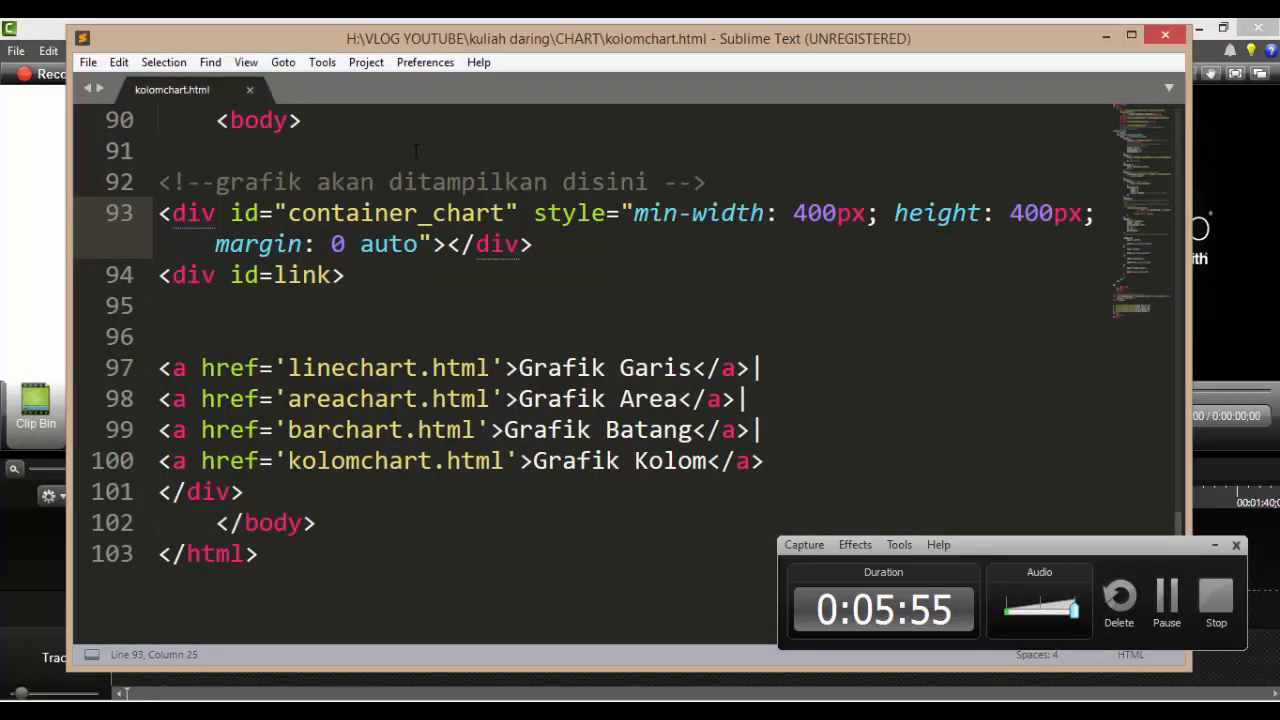
{"action": "left_click_drag", "start_coordinate": [633, 34], "coordinate": [624, 50]}
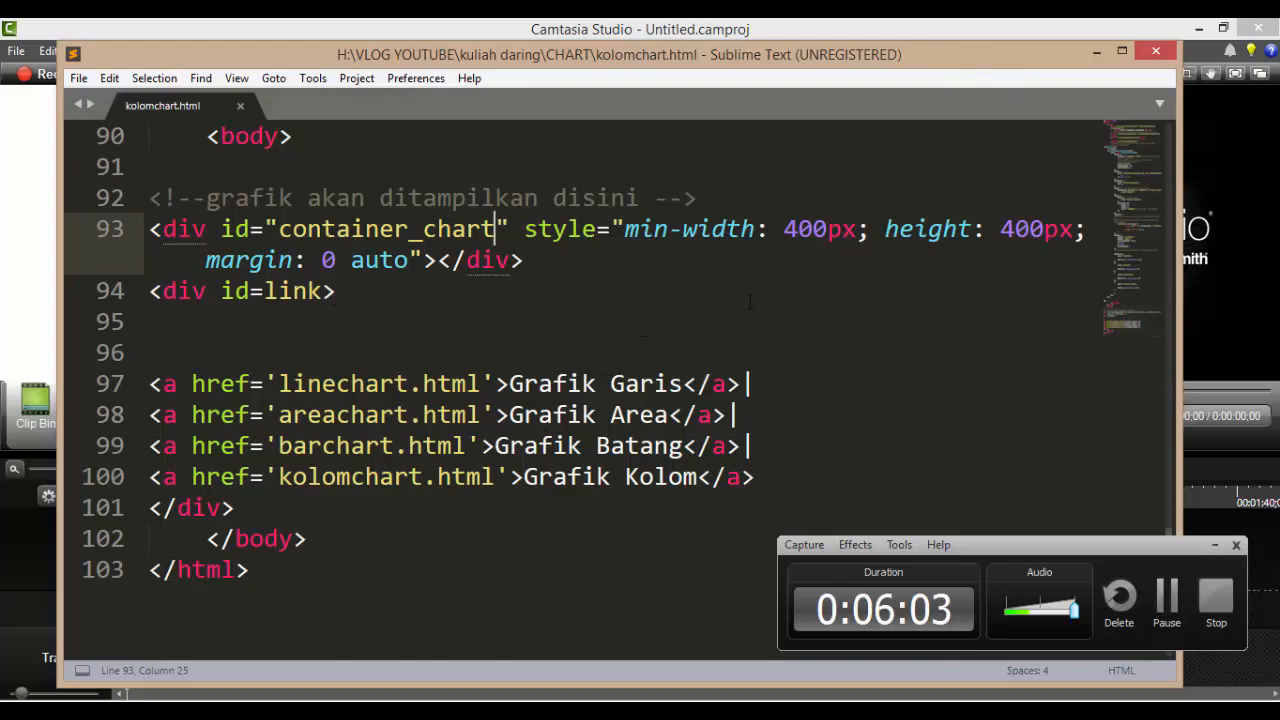
{"action": "left_click", "coordinate": [1094, 54]}
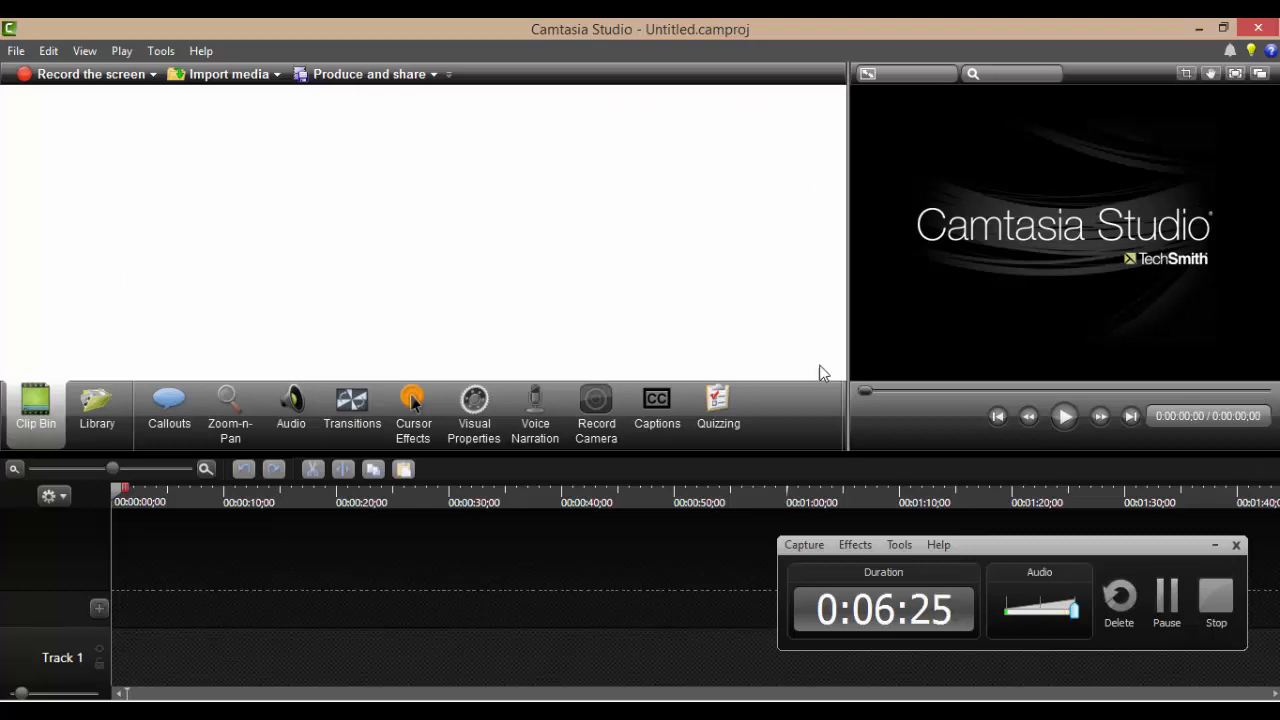
Step: Open the existing Camtasia project chart_project from the kuliah daring folder
{"action": "left_click", "coordinate": [53, 425]}
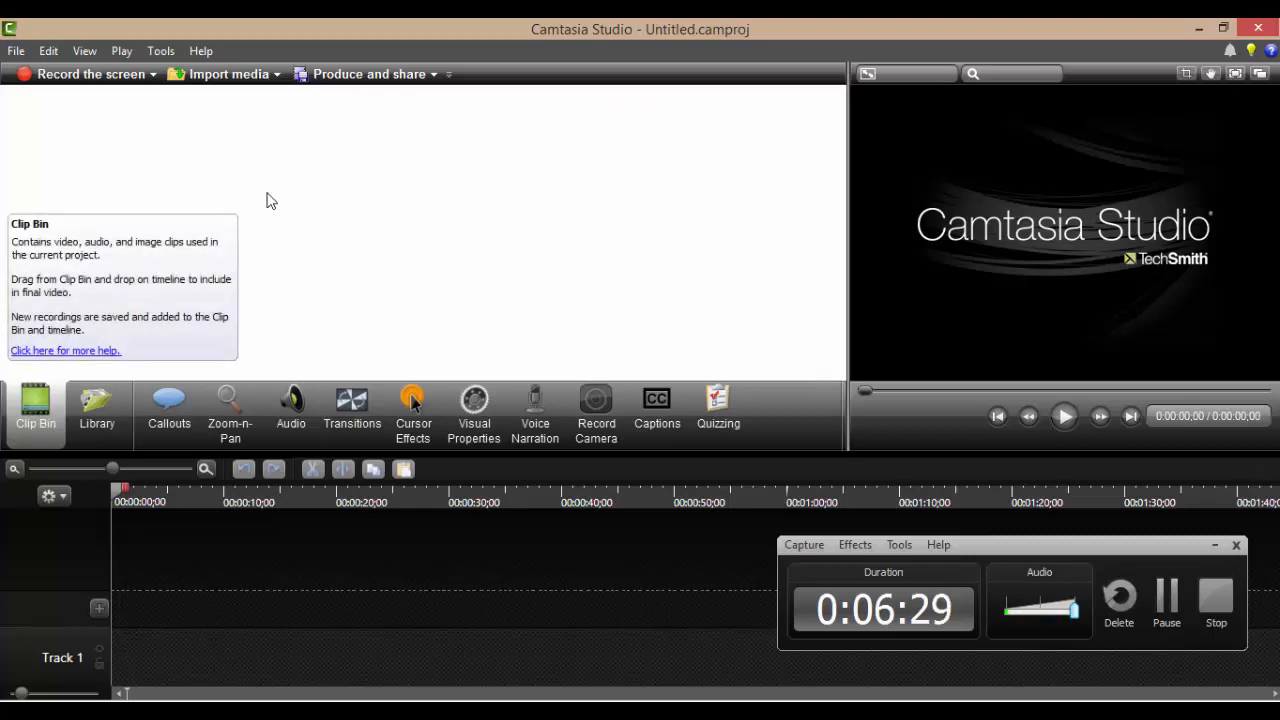
{"action": "left_click", "coordinate": [18, 51]}
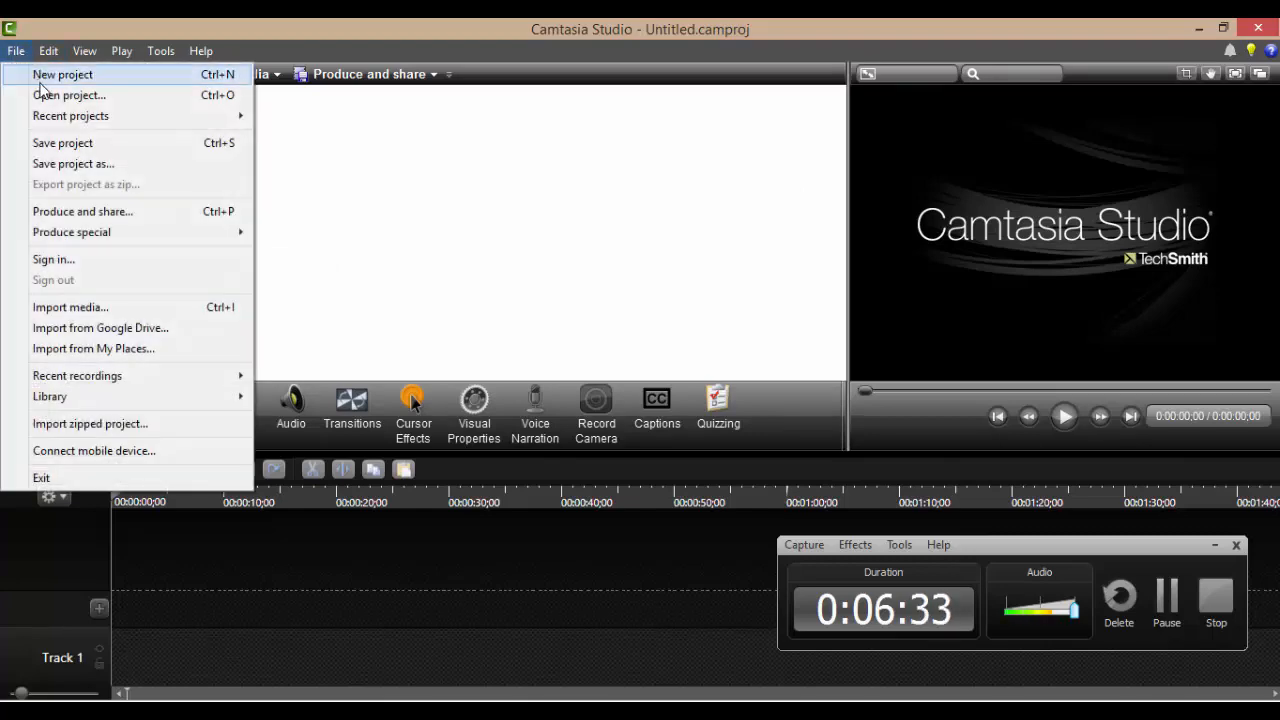
{"action": "left_click", "coordinate": [56, 95]}
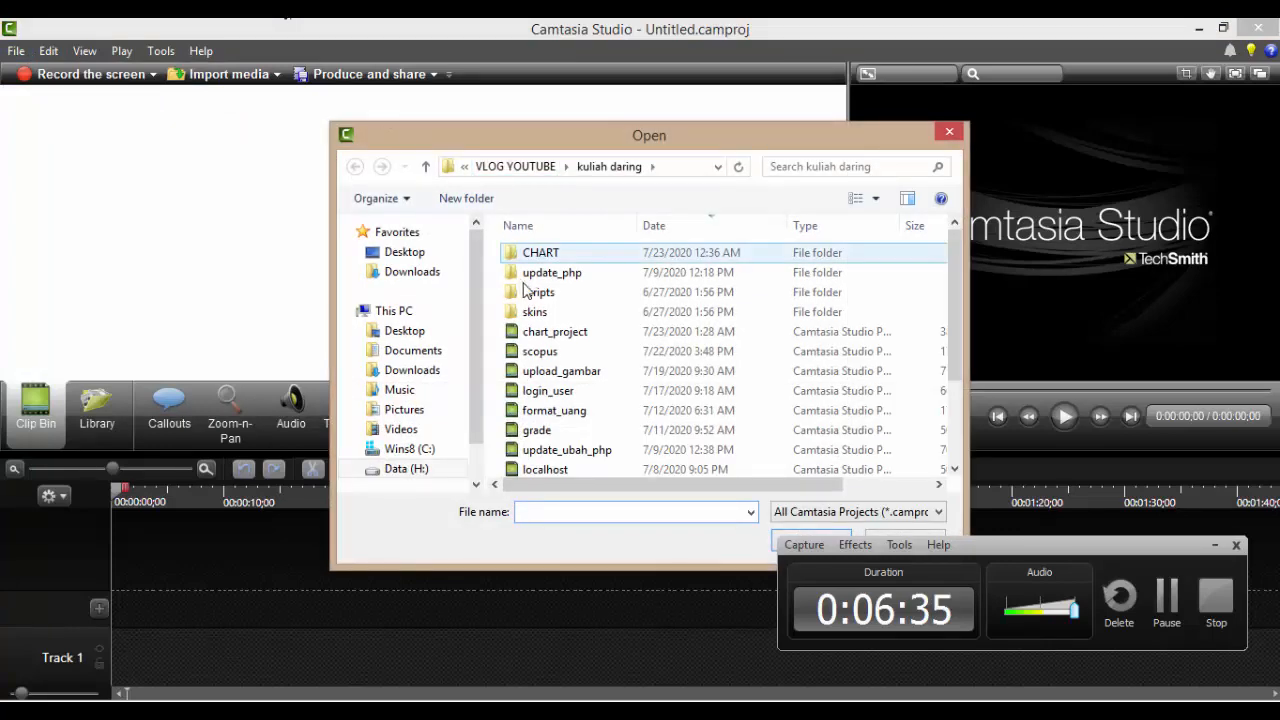
{"action": "left_click", "coordinate": [590, 331]}
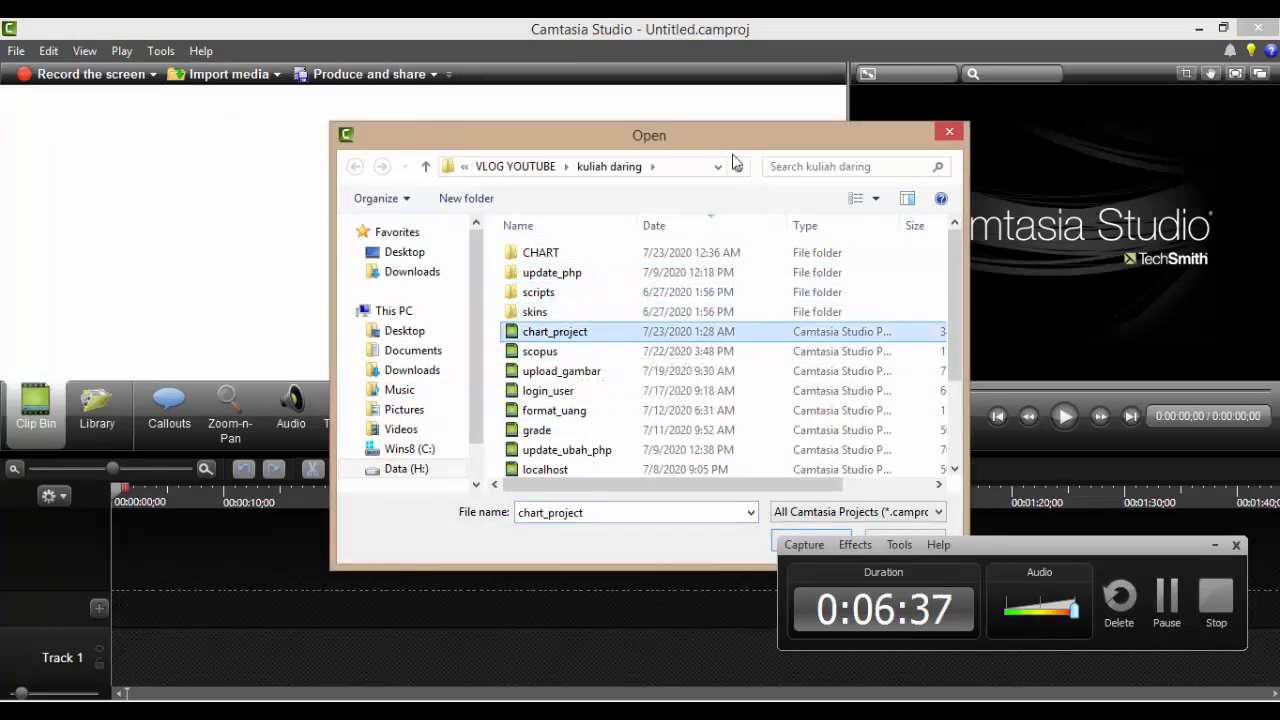
{"action": "left_click_drag", "start_coordinate": [733, 143], "coordinate": [650, 82]}
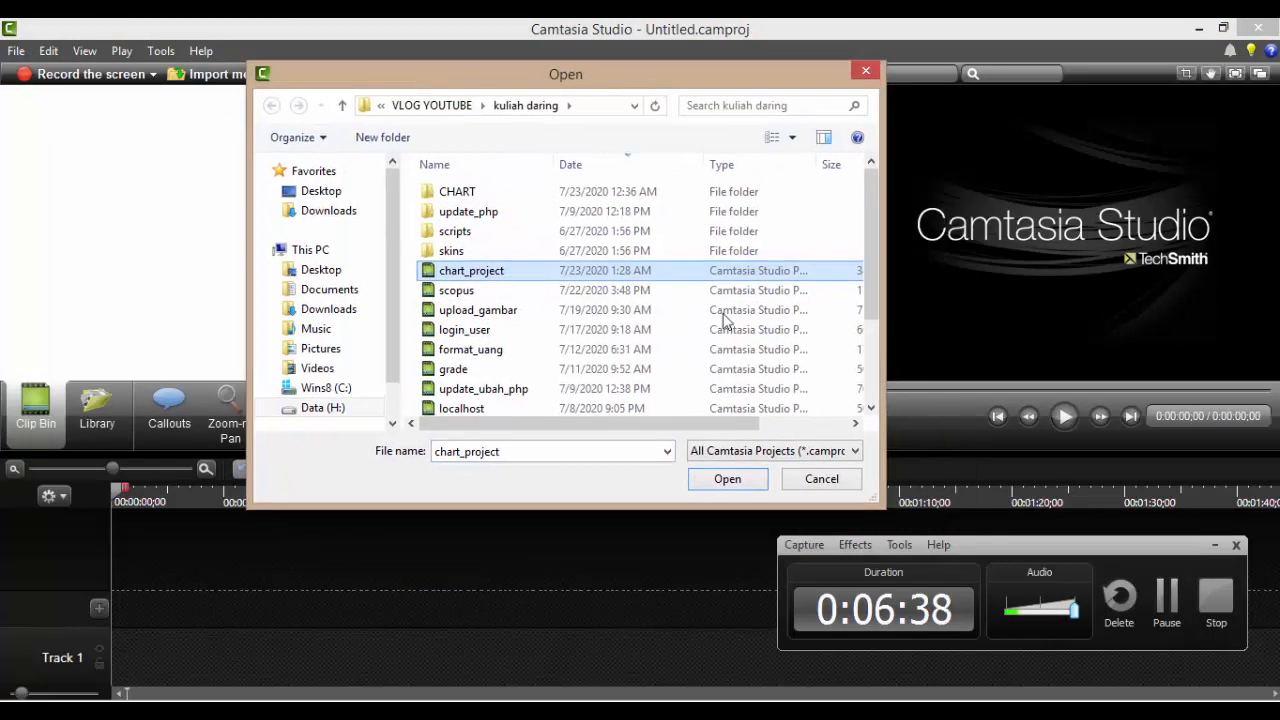
{"action": "left_click", "coordinate": [753, 485]}
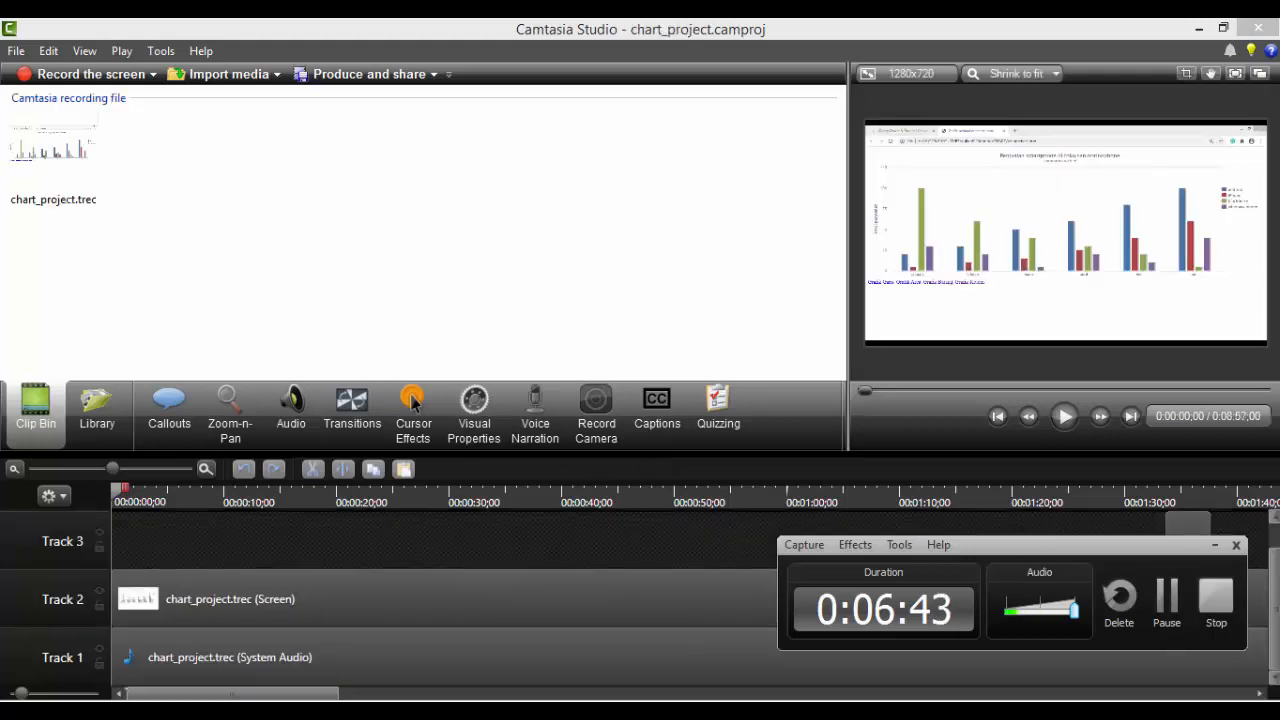
Step: Minimise the recorder and split all tracks of the timeline at 0:02:49;14
{"action": "left_click", "coordinate": [1212, 545]}
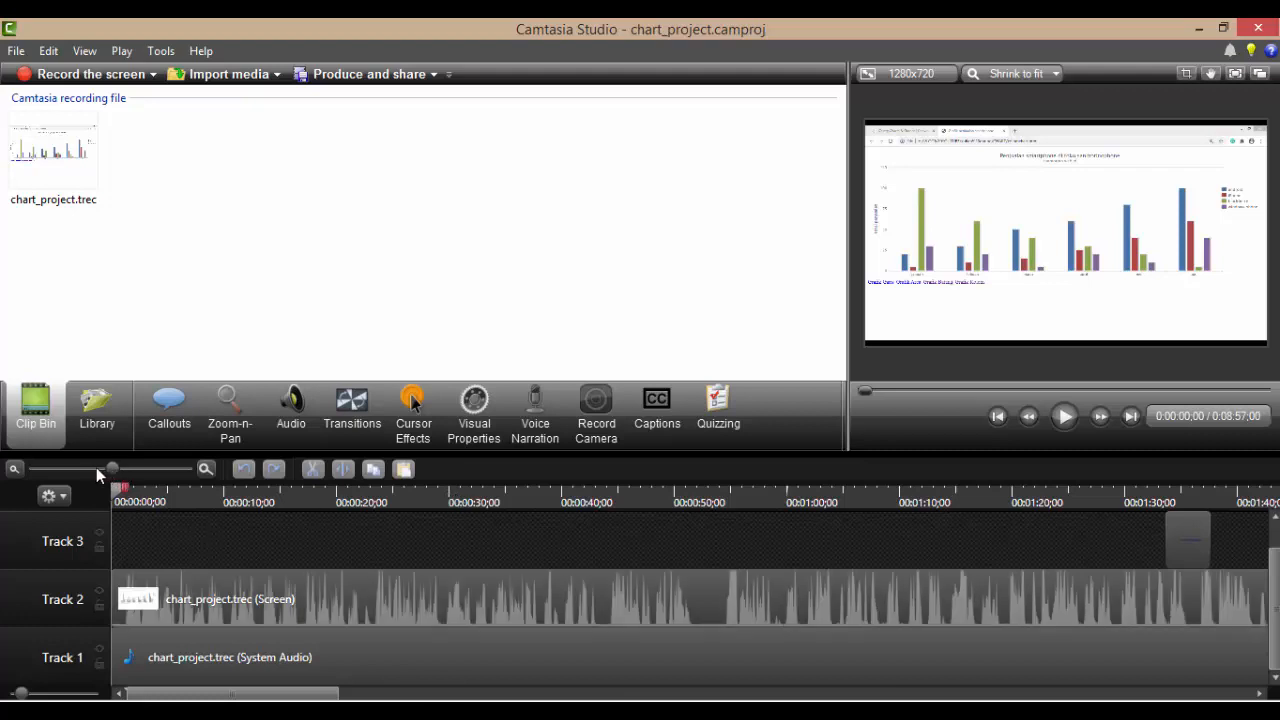
{"action": "left_click_drag", "start_coordinate": [113, 468], "coordinate": [59, 463]}
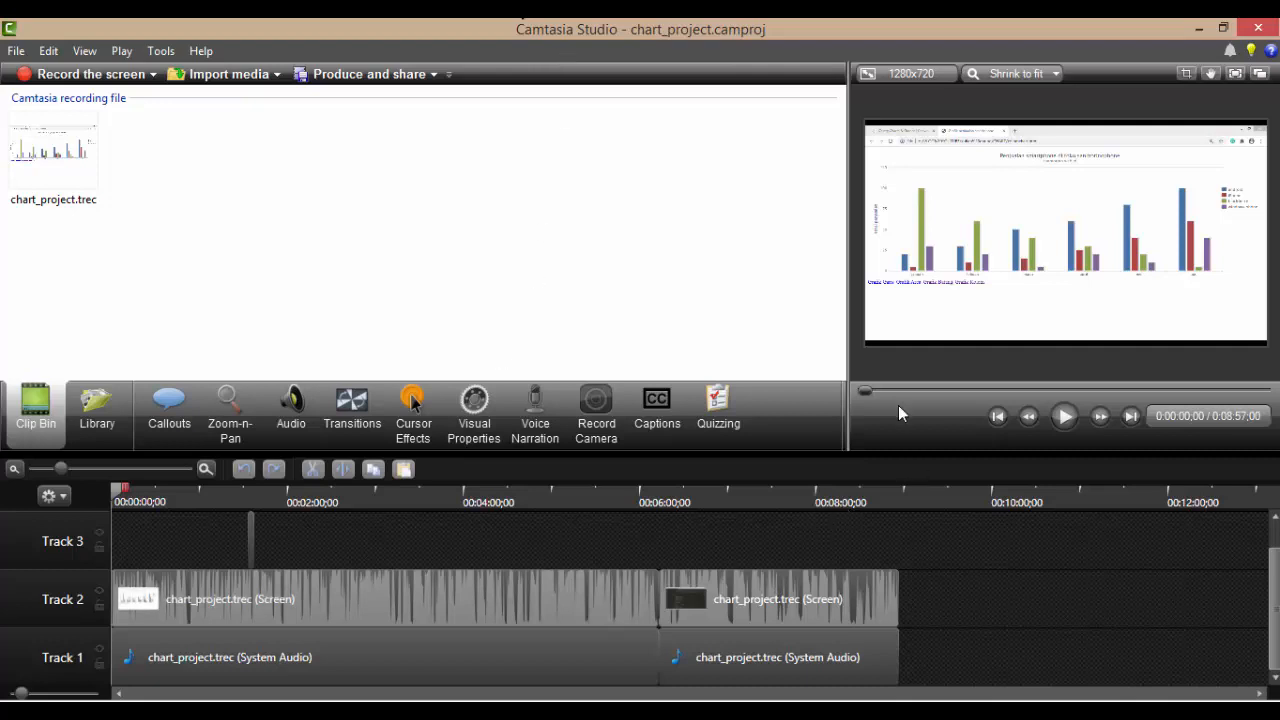
{"action": "left_click_drag", "start_coordinate": [869, 390], "coordinate": [916, 411]}
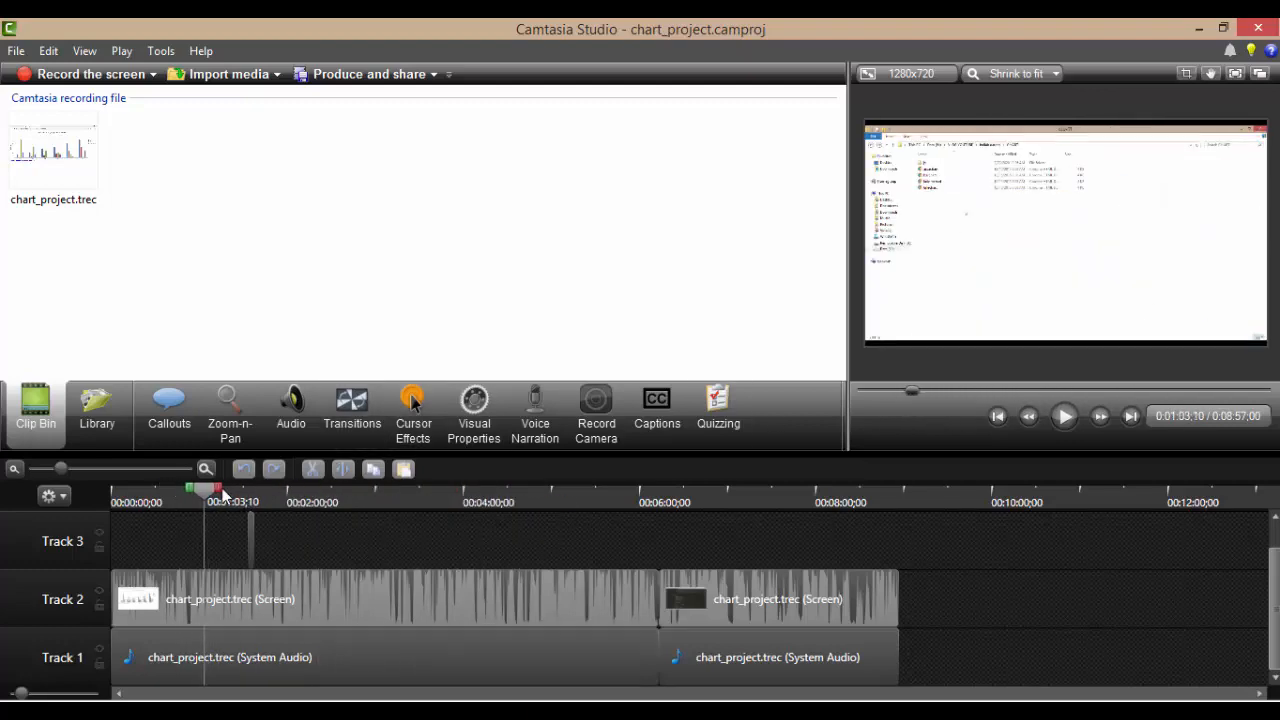
{"action": "left_click_drag", "start_coordinate": [207, 497], "coordinate": [361, 494]}
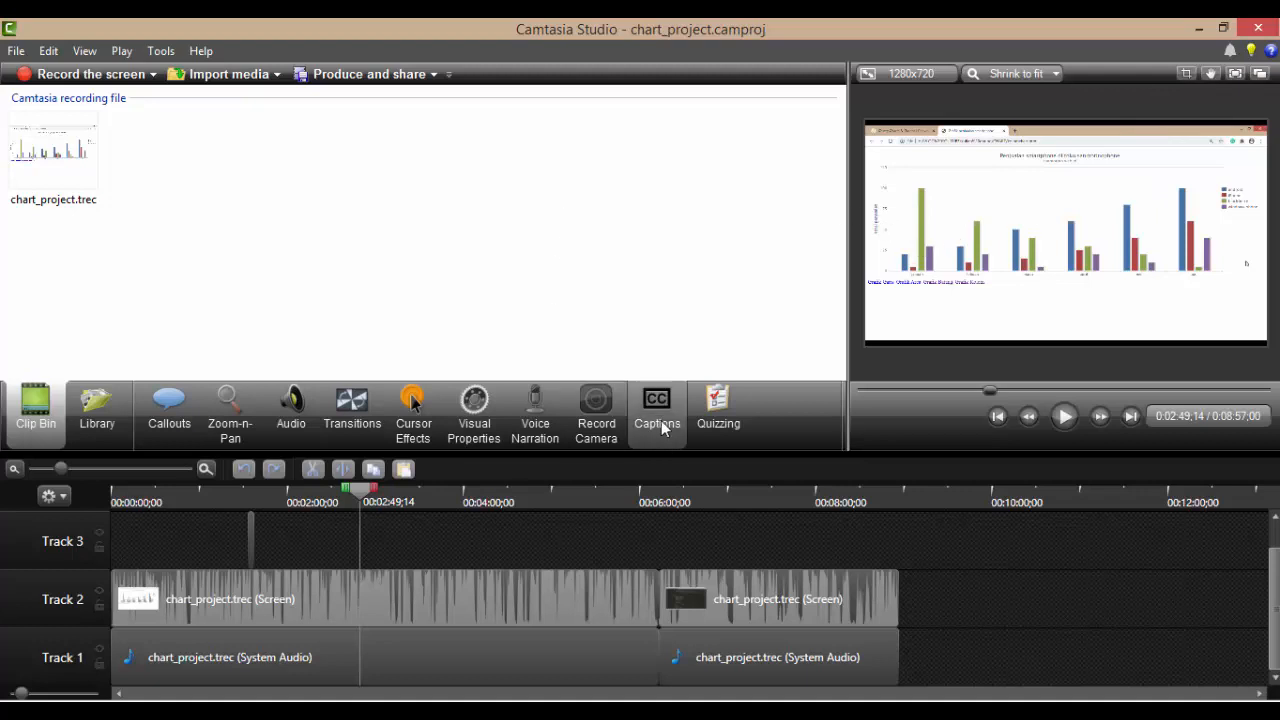
{"action": "left_click", "coordinate": [49, 51]}
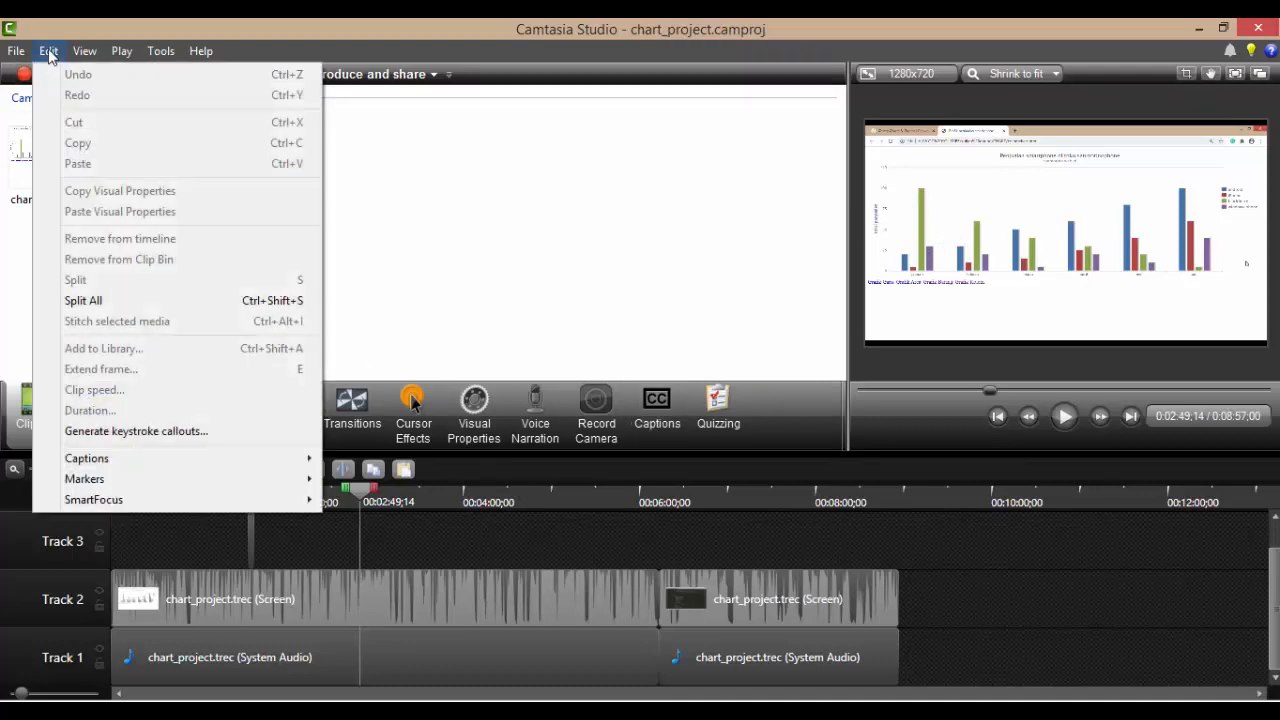
{"action": "left_click", "coordinate": [186, 300]}
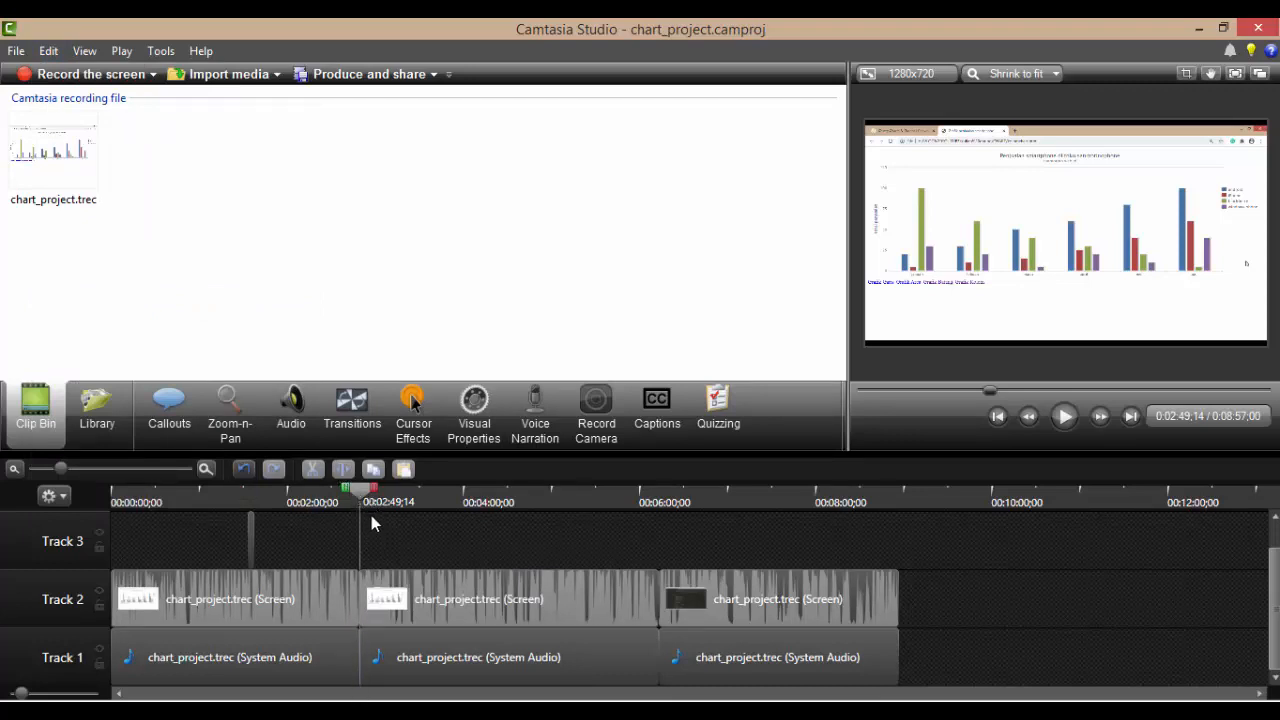
Step: Play the video on from the first split and split all tracks again at about 0:03:04;13
{"action": "left_click", "coordinate": [1066, 417]}
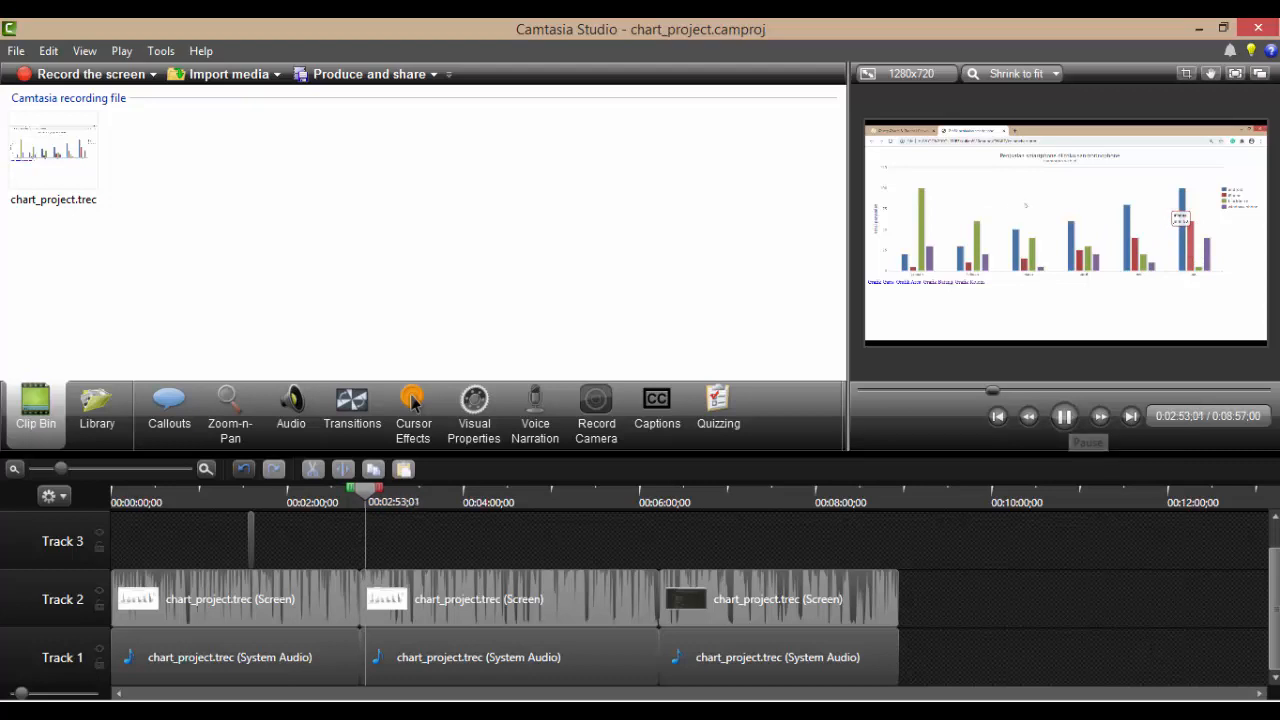
{"action": "left_click", "coordinate": [1192, 711]}
{"action": "left_click_drag", "start_coordinate": [1188, 583], "coordinate": [1190, 571]}
{"action": "left_click", "coordinate": [415, 29]}
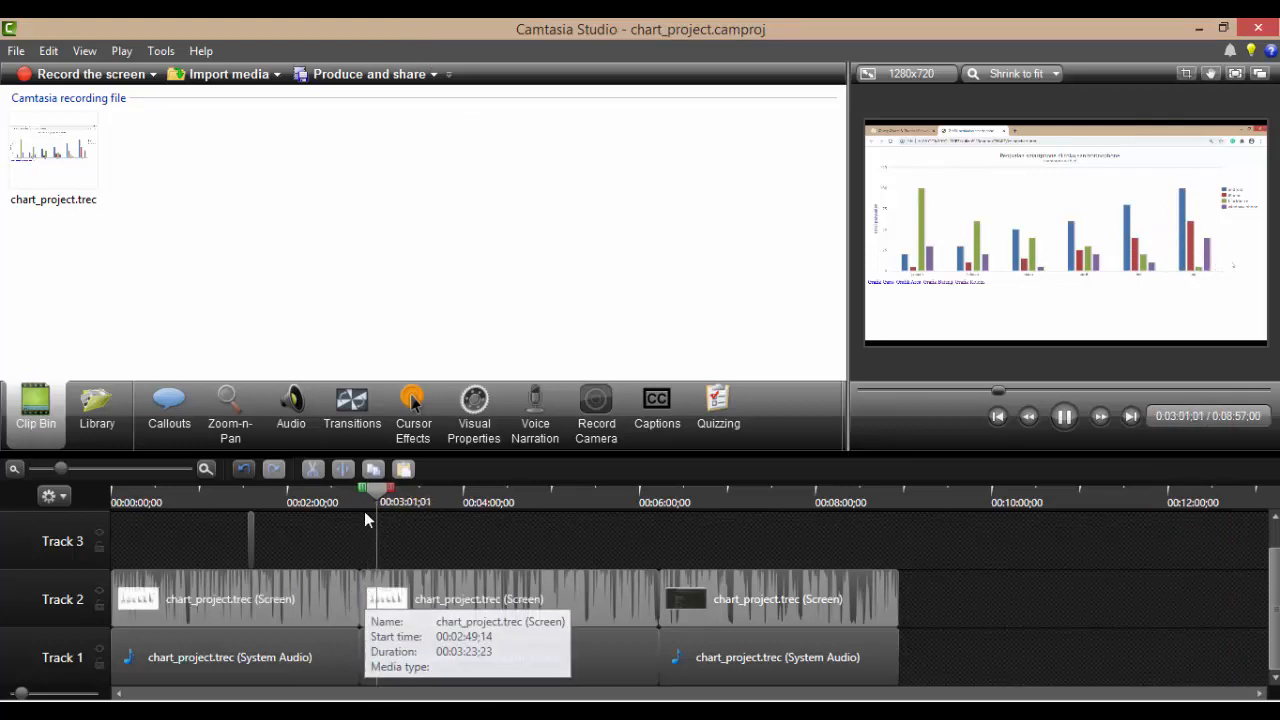
{"action": "left_click", "coordinate": [48, 51]}
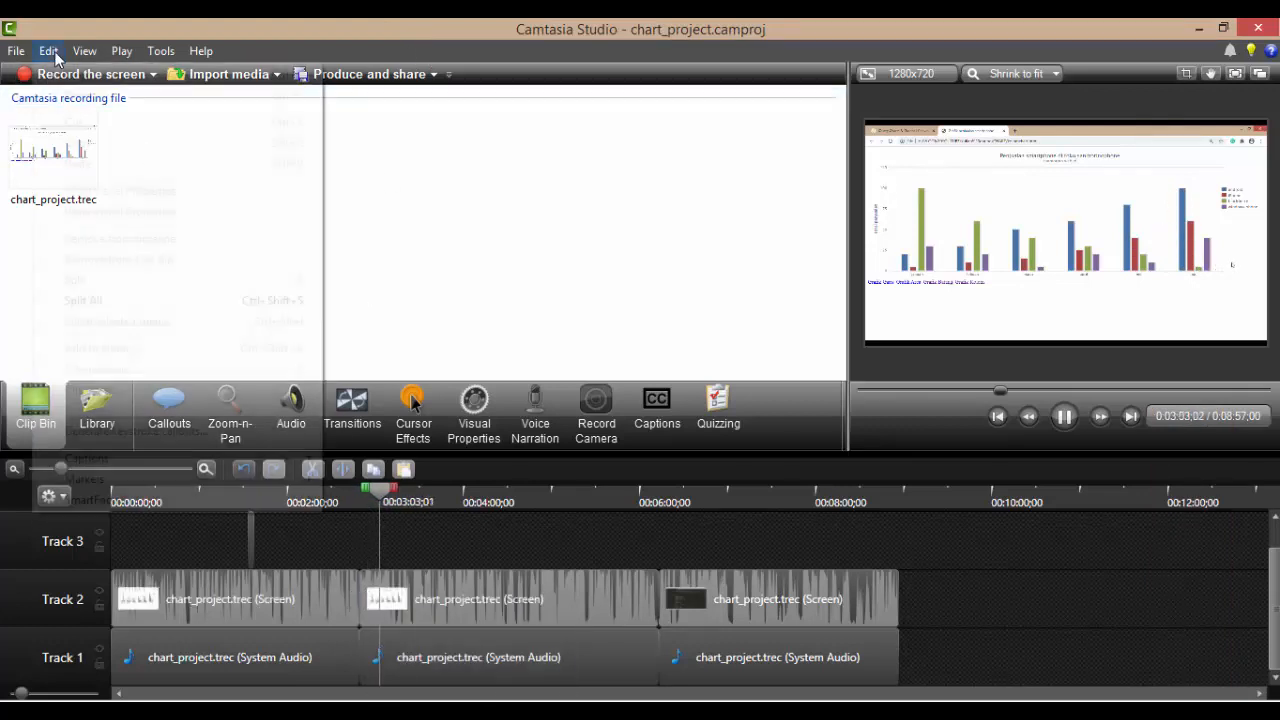
{"action": "left_click", "coordinate": [129, 300]}
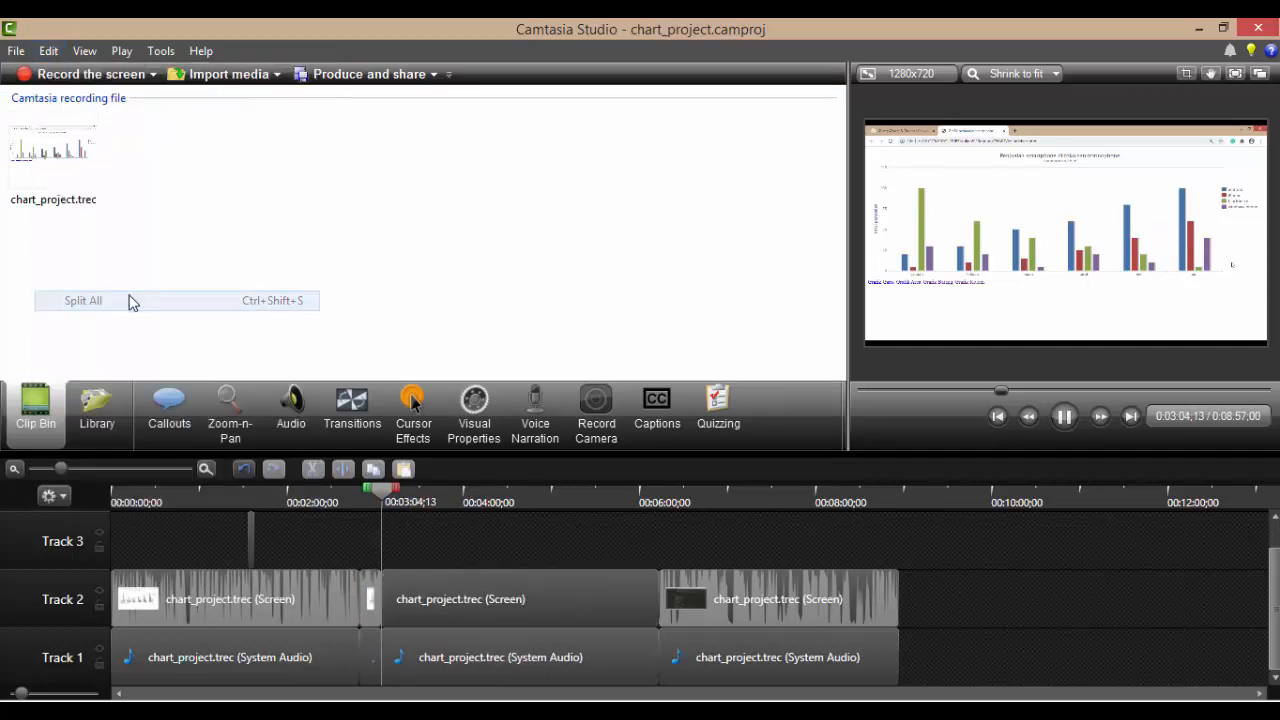
Step: Delete the short segment between the two splits from Tracks 1 and 2 and shift the following screen and audio clips to close the gap
{"action": "left_click", "coordinate": [370, 602]}
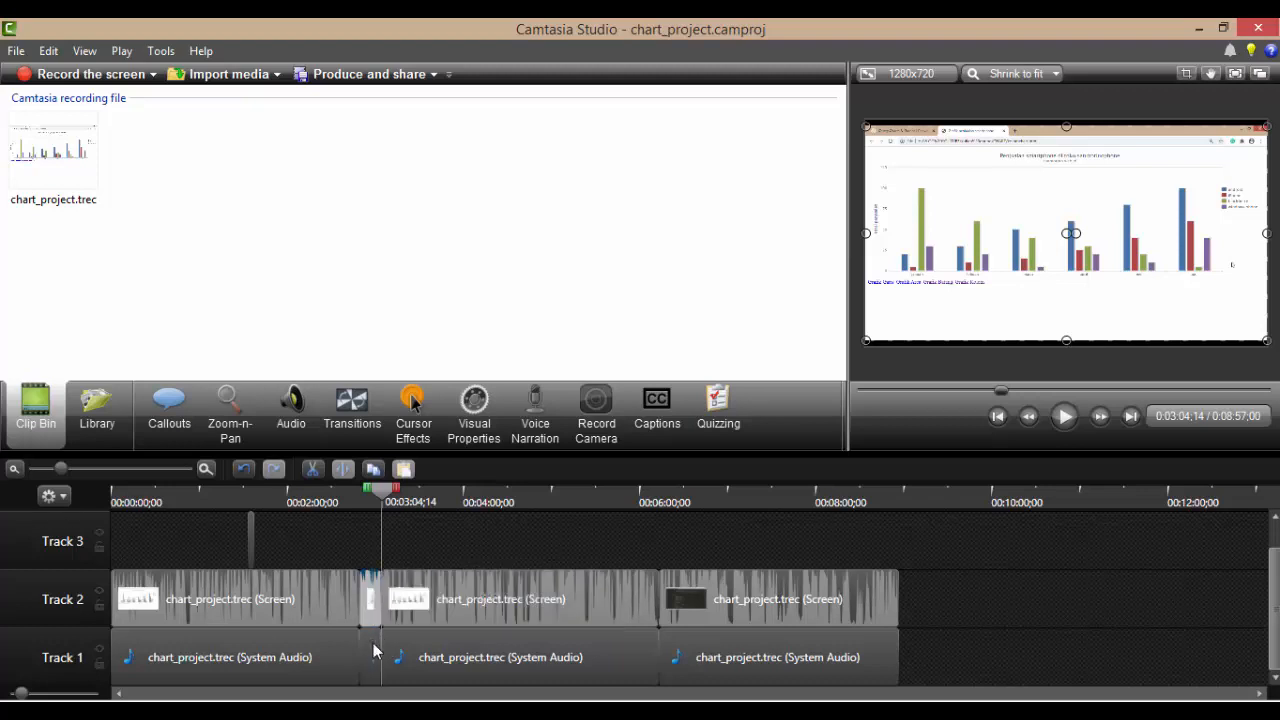
{"action": "key", "text": "Delete"}
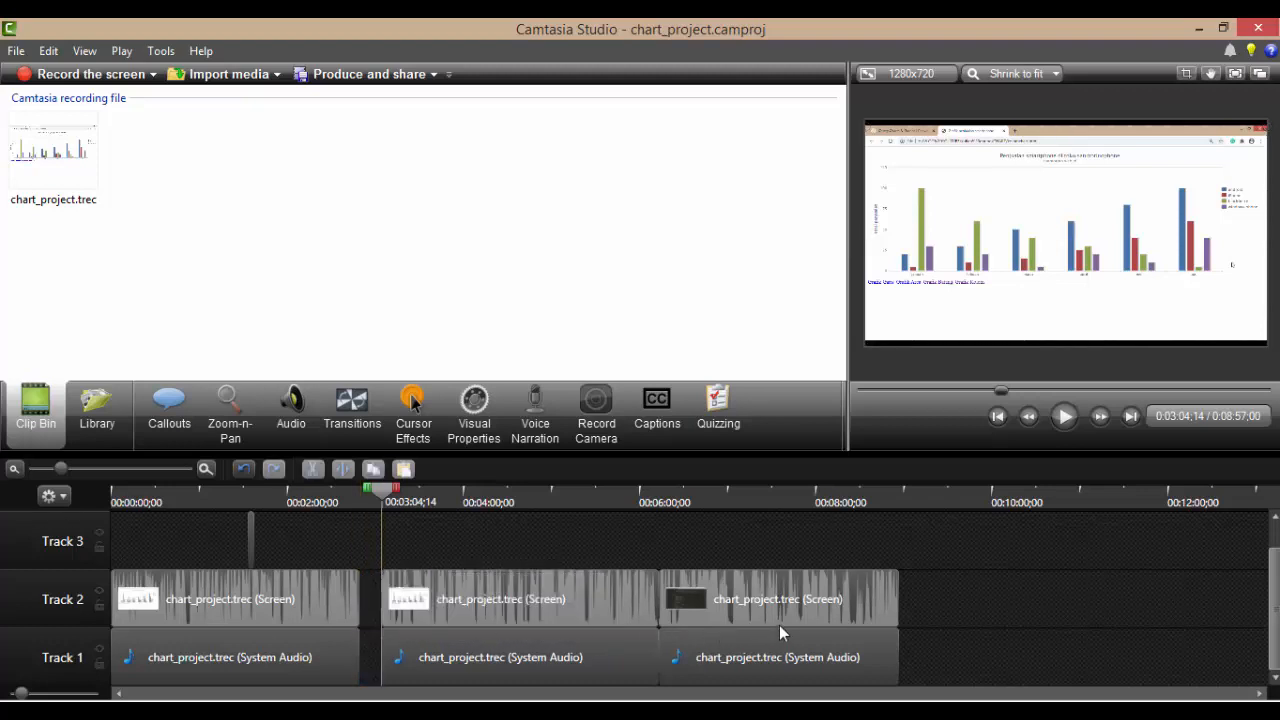
{"action": "left_click", "coordinate": [585, 596]}
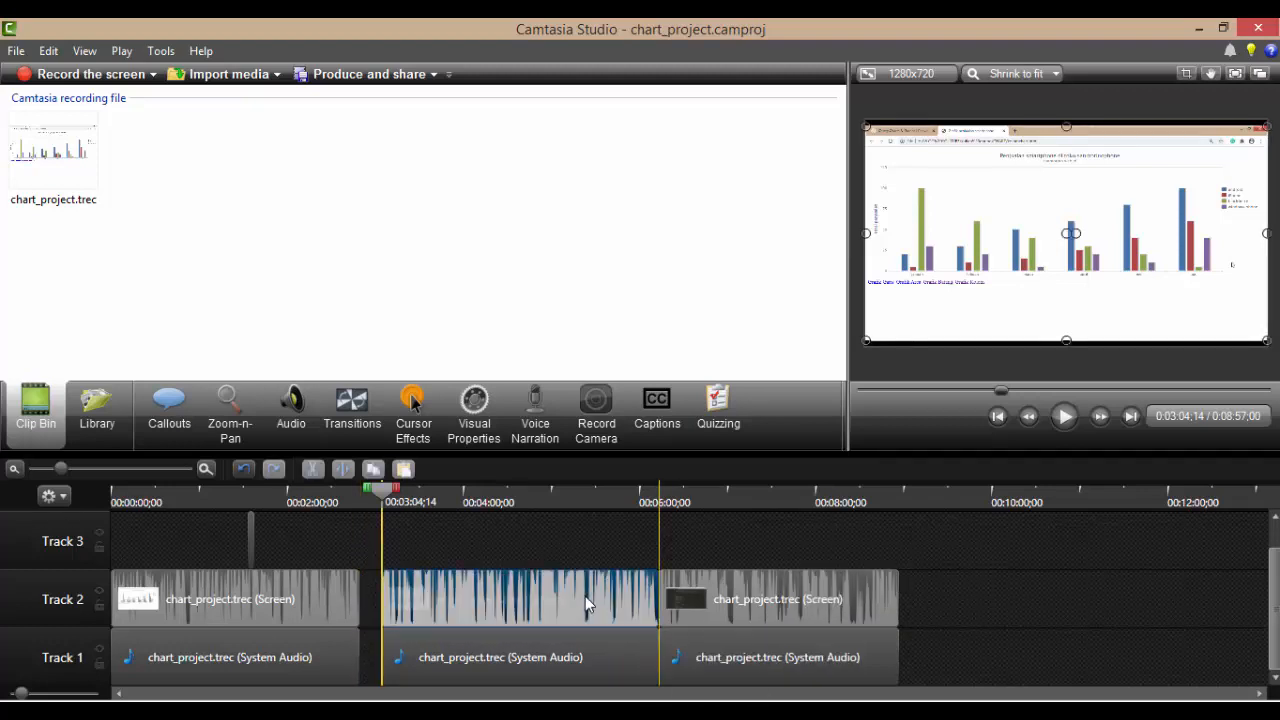
{"action": "left_click_drag", "start_coordinate": [578, 595], "coordinate": [547, 598]}
{"action": "left_click", "coordinate": [585, 660]}
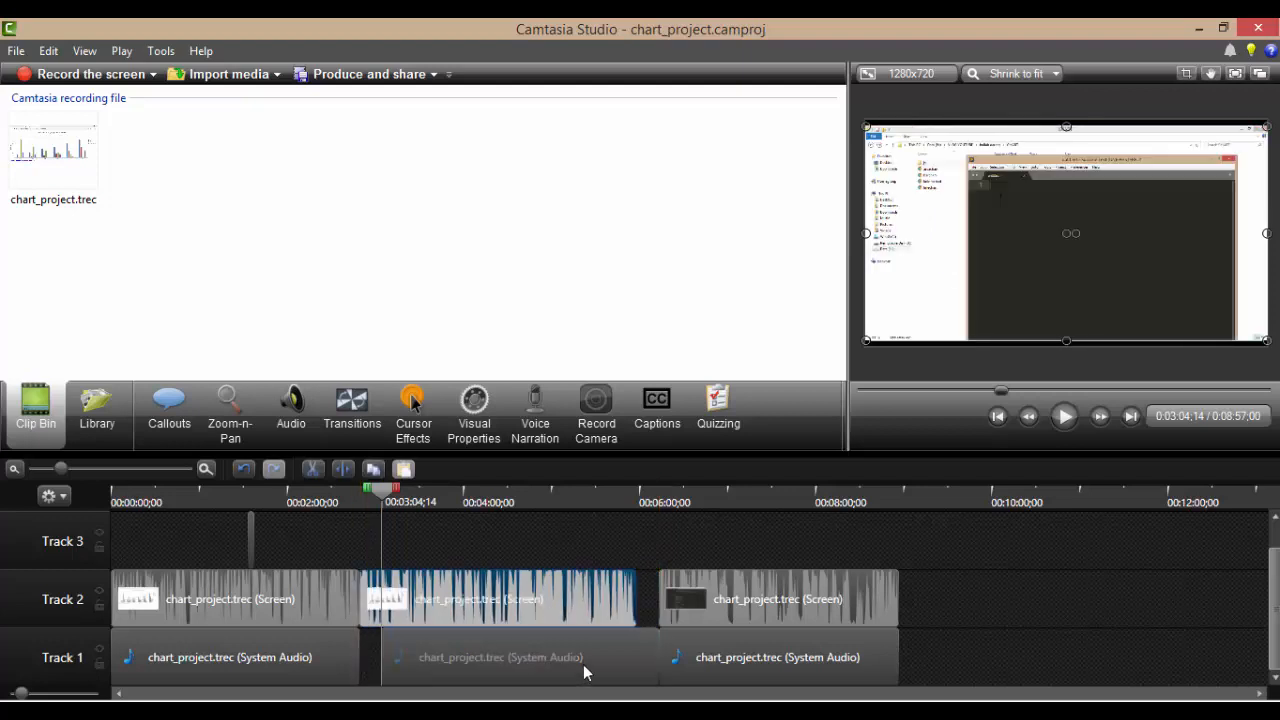
{"action": "left_click_drag", "start_coordinate": [587, 656], "coordinate": [550, 674]}
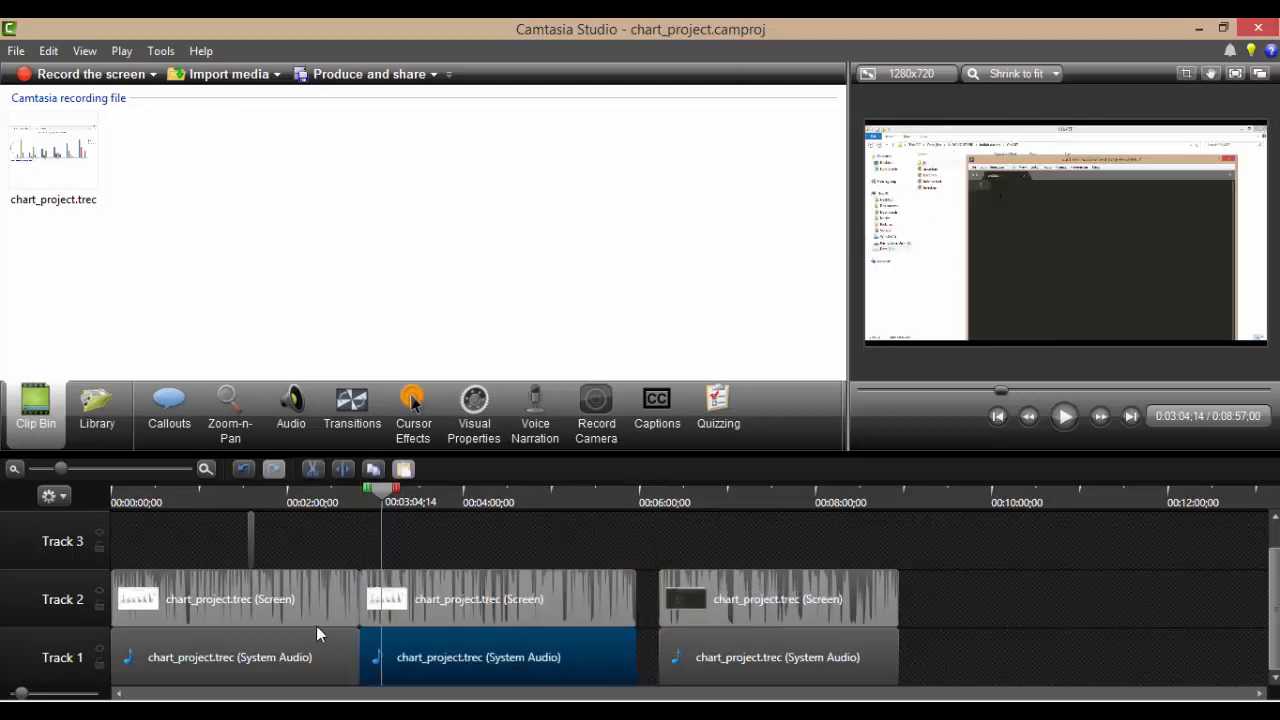
{"action": "left_click", "coordinate": [757, 597]}
{"action": "left_click_drag", "start_coordinate": [757, 597], "coordinate": [733, 598]}
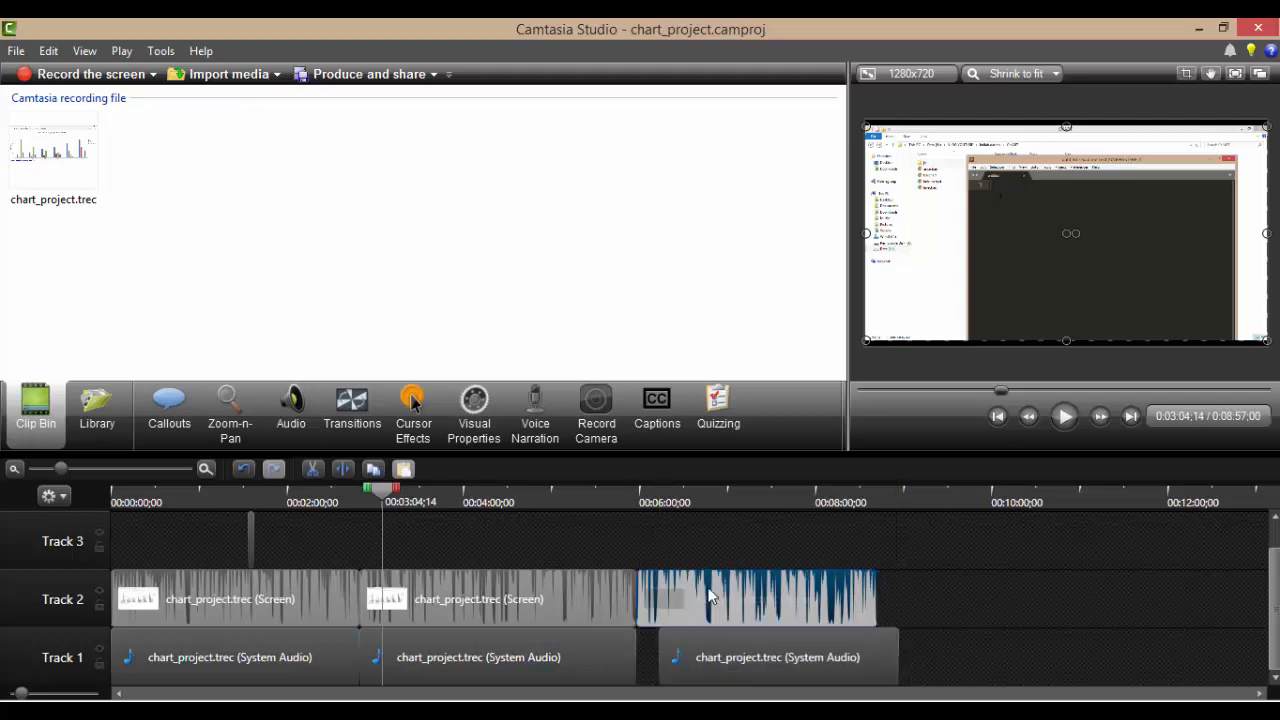
{"action": "left_click_drag", "start_coordinate": [777, 645], "coordinate": [708, 646]}
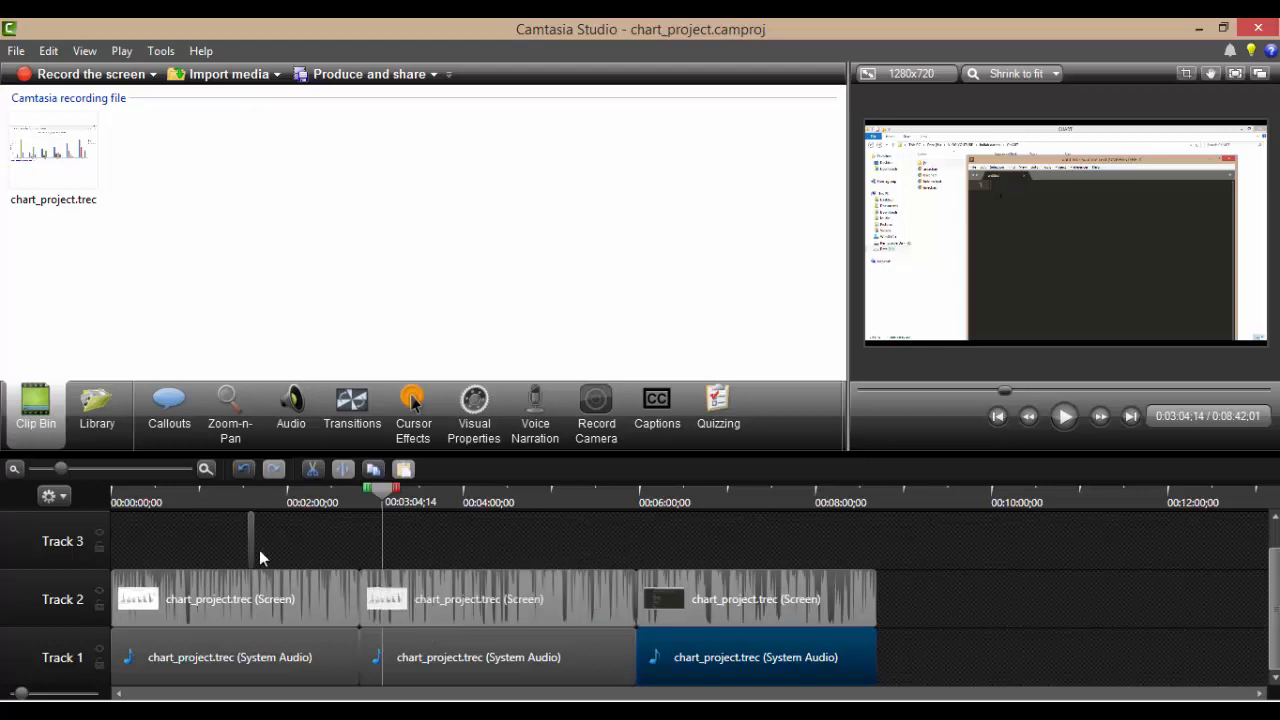
Step: Add a teal rectangle callout with text at the playhead, at 0:03:04;14
{"action": "mouse_move", "coordinate": [173, 428]}
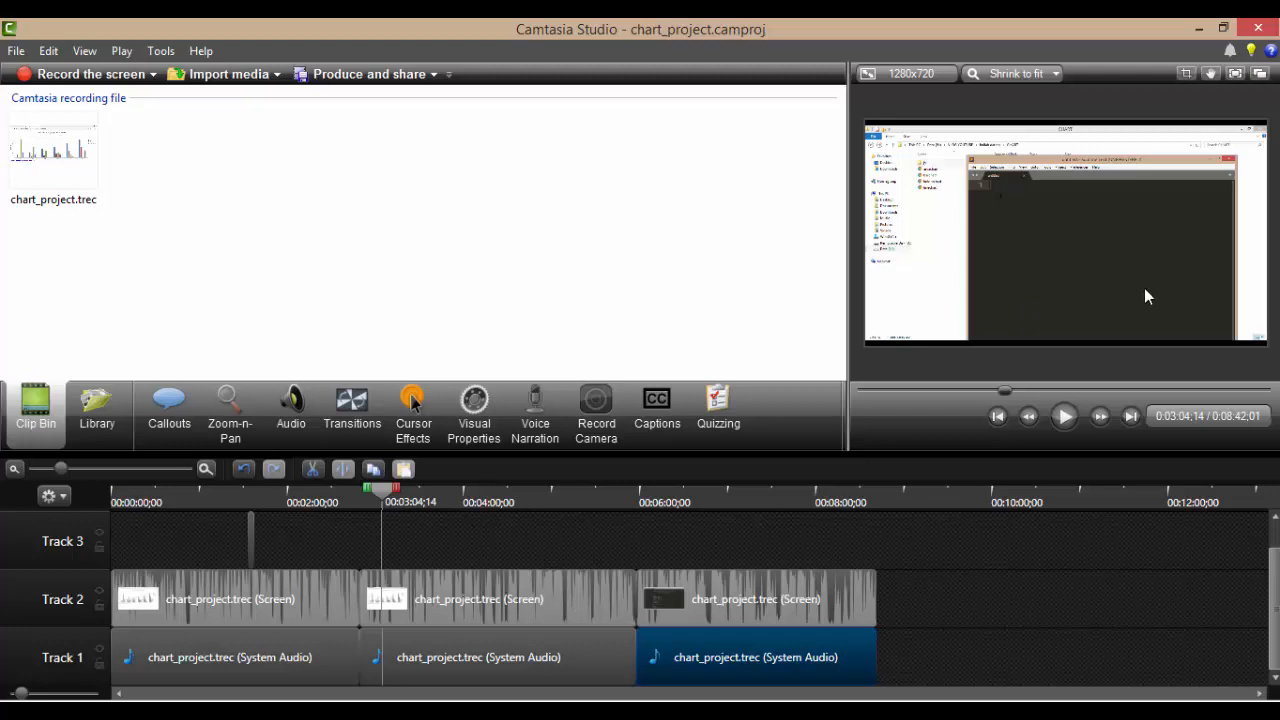
{"action": "left_click", "coordinate": [168, 418]}
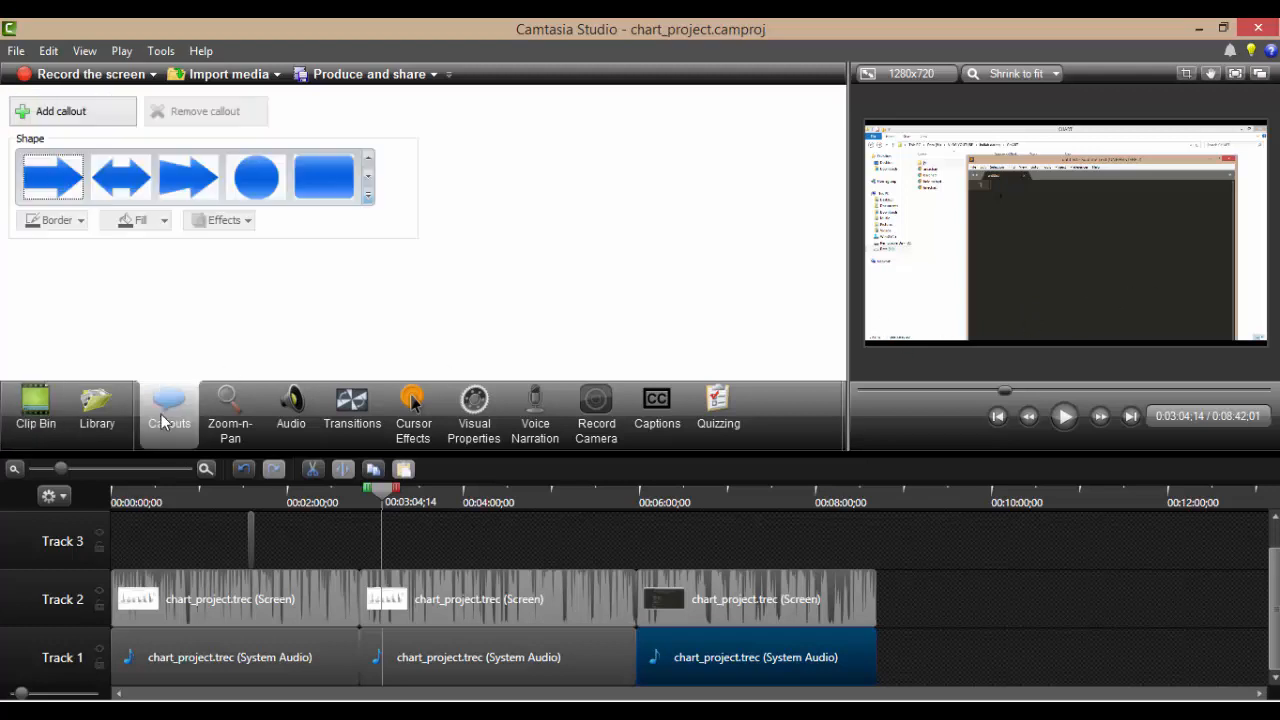
{"action": "left_click", "coordinate": [384, 497]}
{"action": "left_click", "coordinate": [369, 196]}
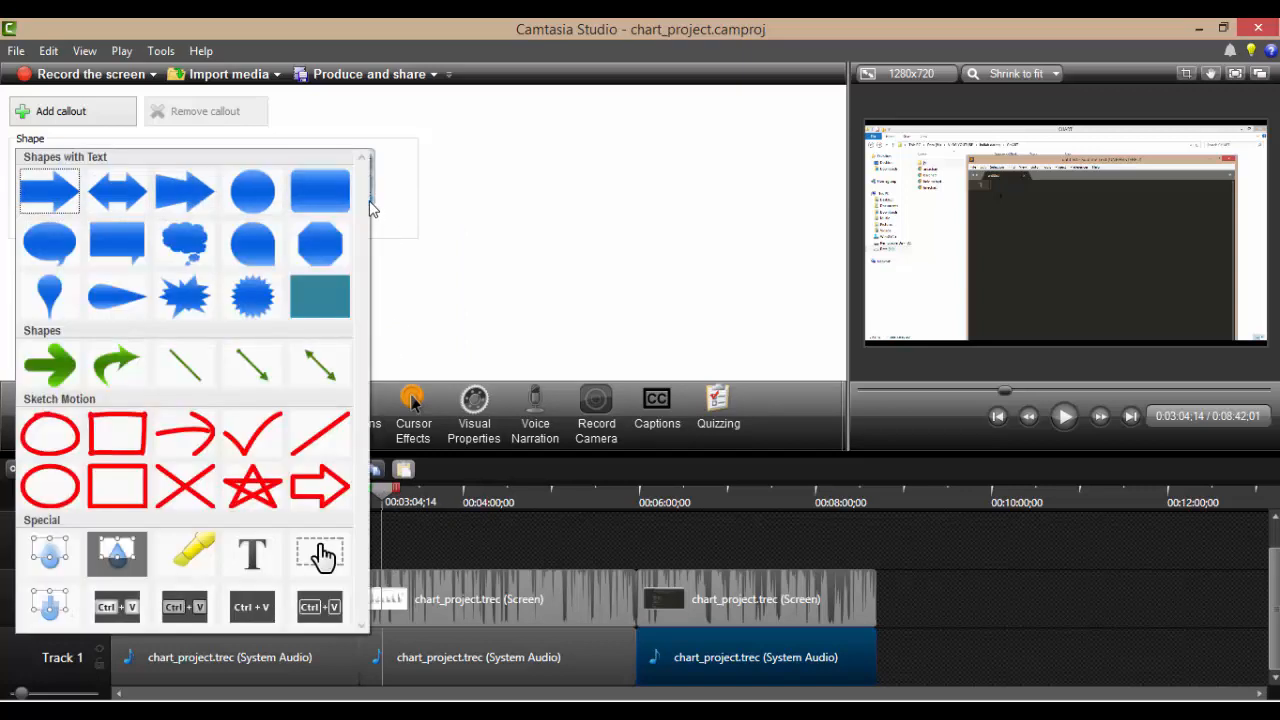
{"action": "left_click", "coordinate": [333, 302]}
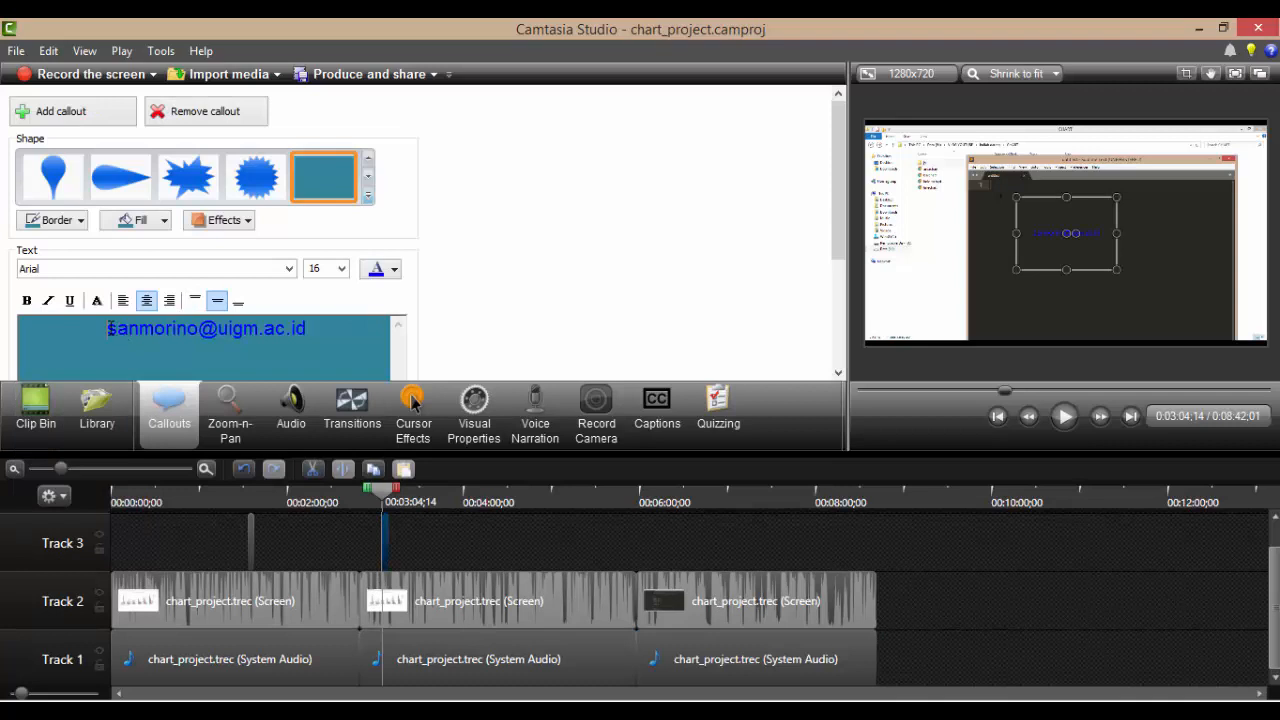
Step: Try white for the new callout's text and turn off its No fill option
{"action": "left_click_drag", "start_coordinate": [110, 329], "coordinate": [308, 344]}
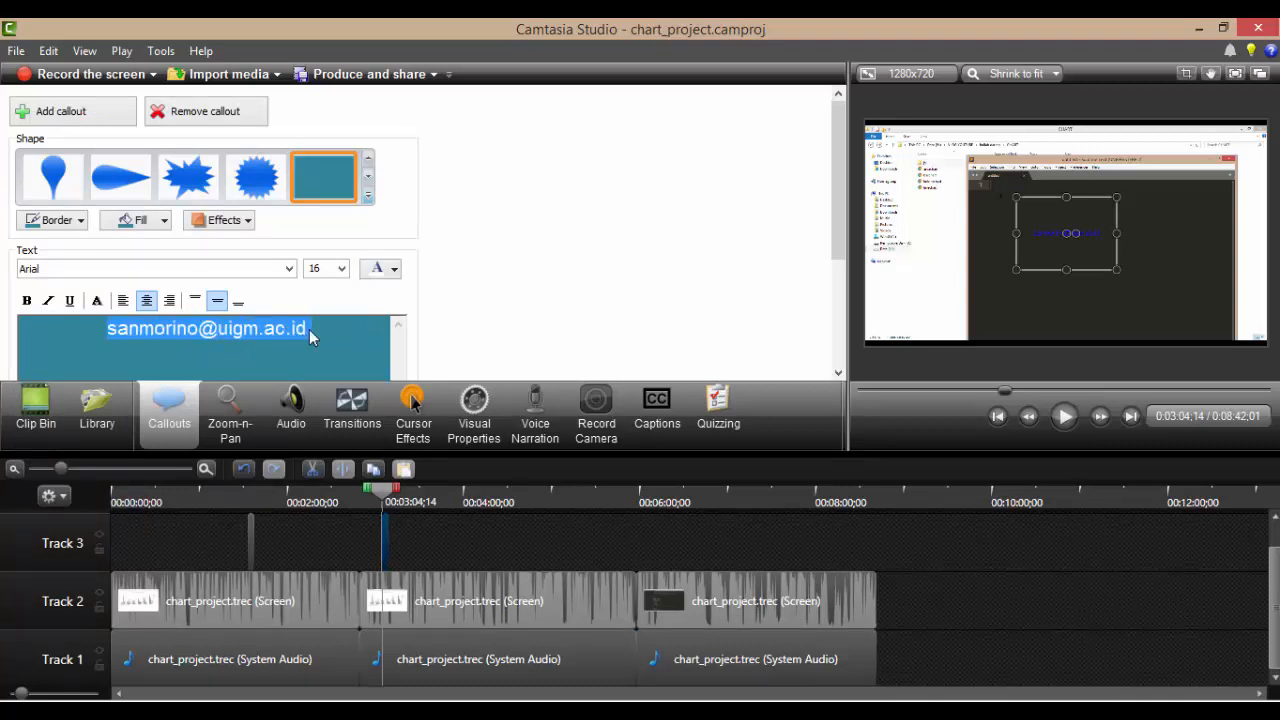
{"action": "left_click", "coordinate": [377, 272]}
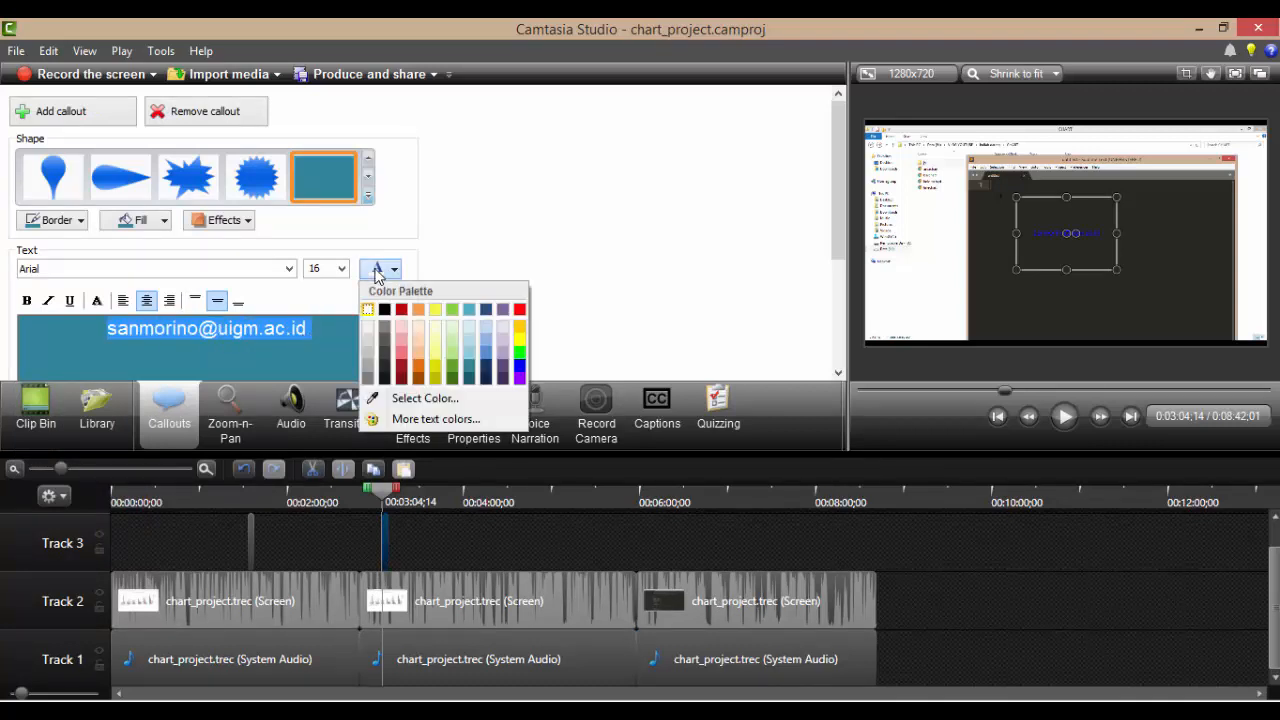
{"action": "left_click", "coordinate": [372, 320]}
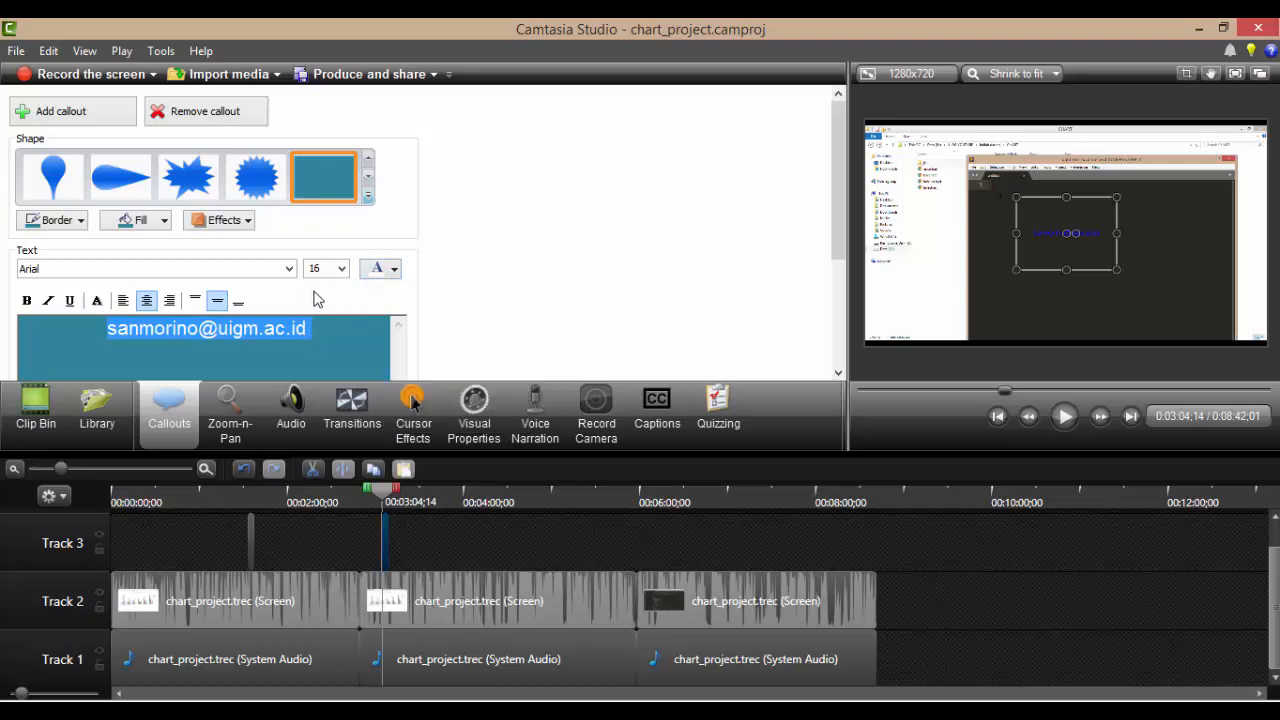
{"action": "left_click", "coordinate": [164, 222]}
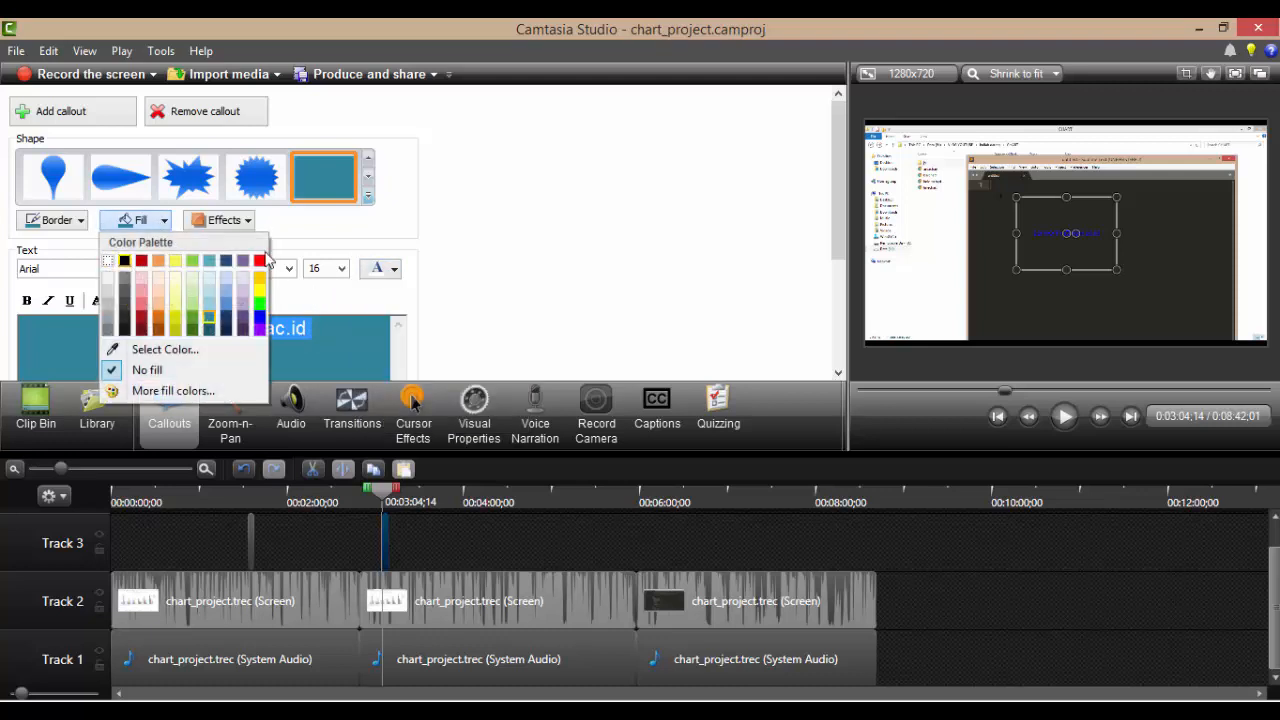
{"action": "left_click", "coordinate": [380, 236]}
{"action": "left_click", "coordinate": [166, 228]}
{"action": "left_click", "coordinate": [146, 370]}
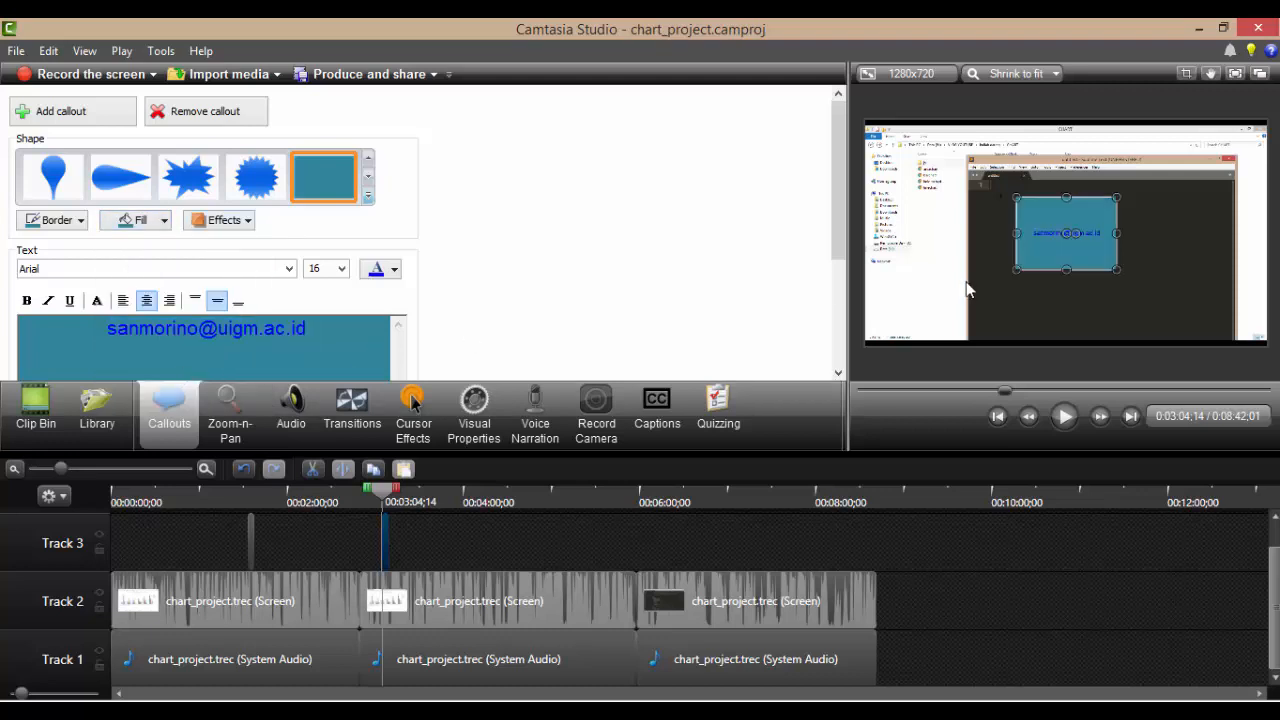
Step: Shrink the callout to a thin strip in the lower-right corner of the video frame and colour its whole text white
{"action": "left_click_drag", "start_coordinate": [1066, 198], "coordinate": [1137, 325]}
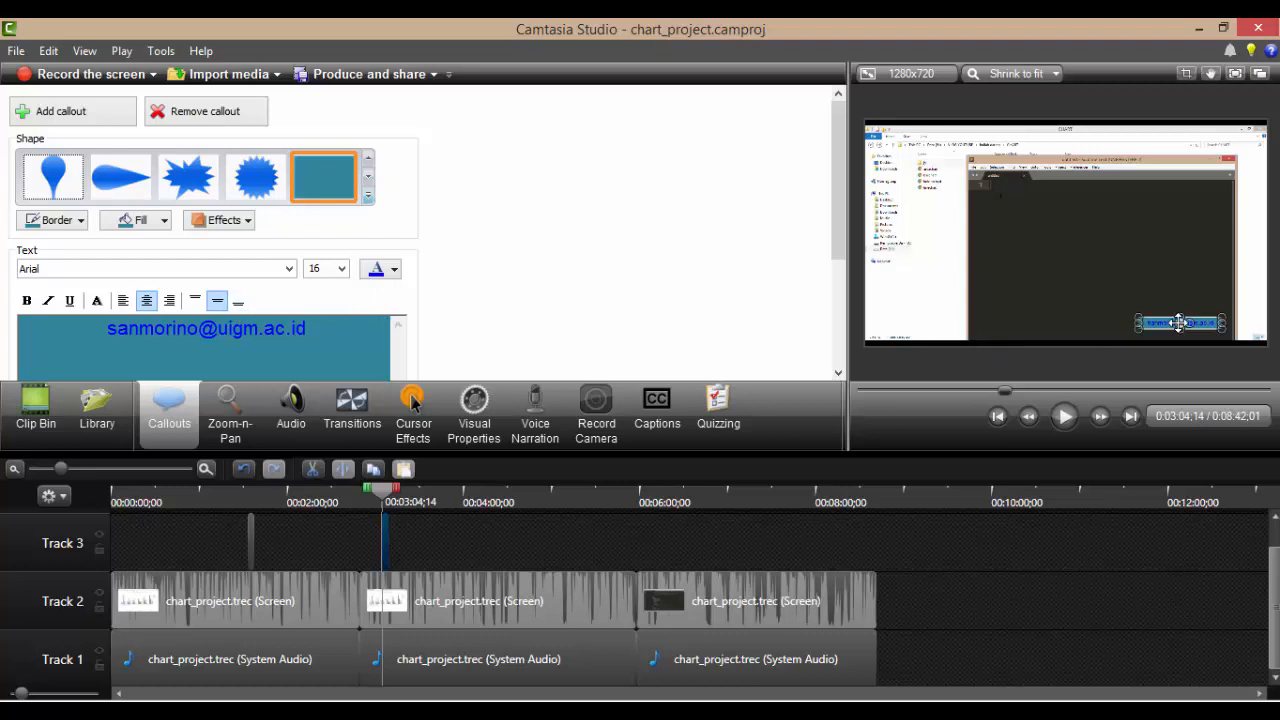
{"action": "left_click", "coordinate": [393, 272]}
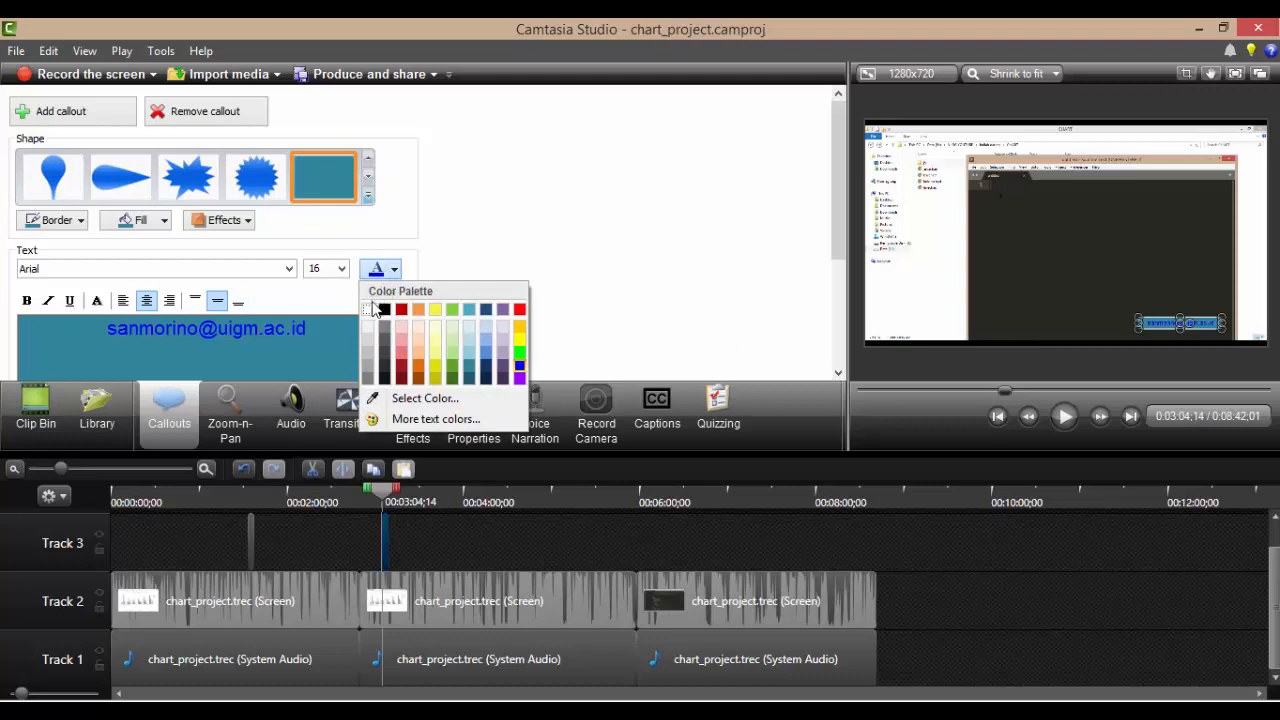
{"action": "left_click", "coordinate": [369, 310]}
{"action": "left_click_drag", "start_coordinate": [329, 329], "coordinate": [103, 336]}
{"action": "left_click", "coordinate": [395, 270]}
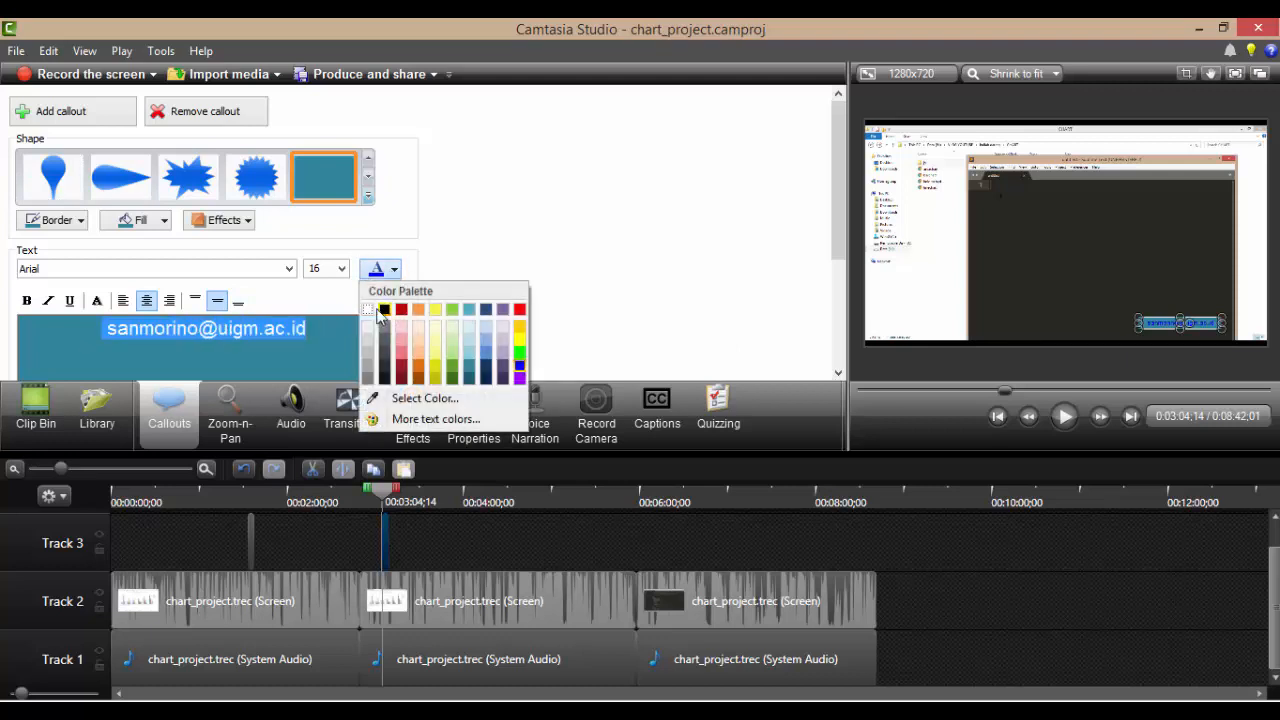
{"action": "left_click", "coordinate": [369, 312]}
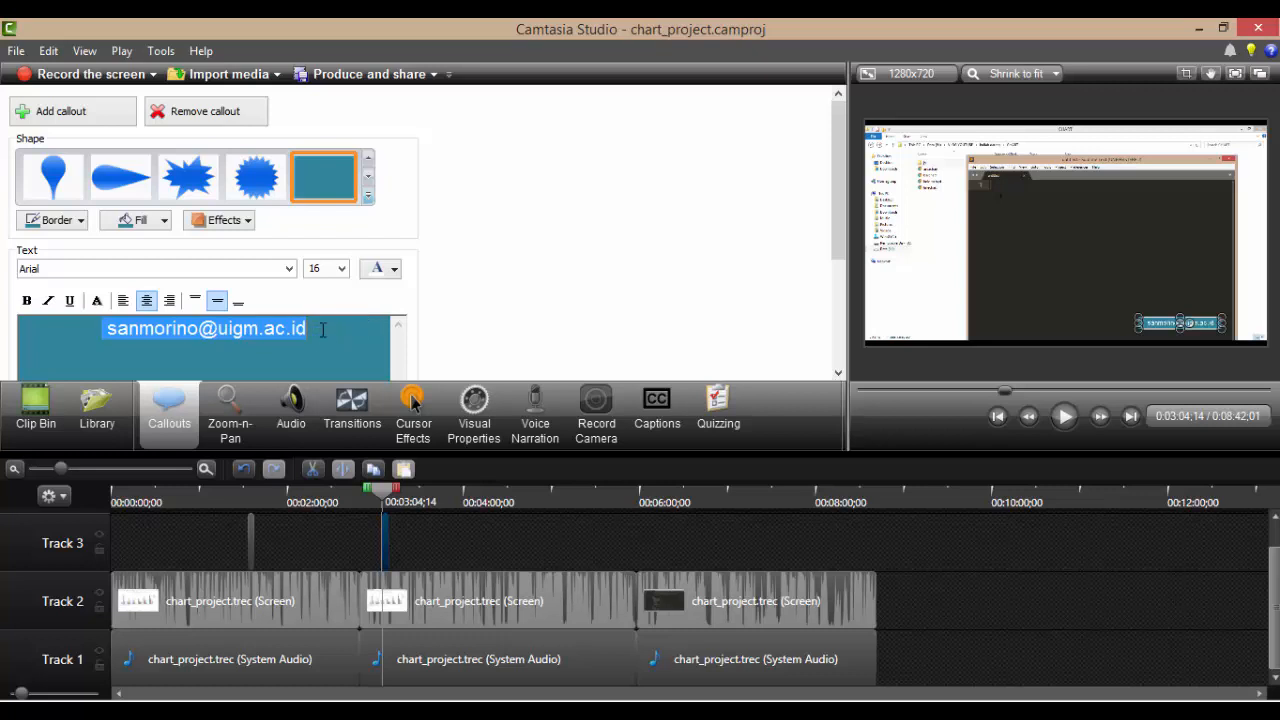
Step: Set the callout to No fill and deselect it on the canvas
{"action": "left_click", "coordinate": [322, 330]}
{"action": "key", "text": "ctrl+a"}
{"action": "left_click", "coordinate": [164, 221]}
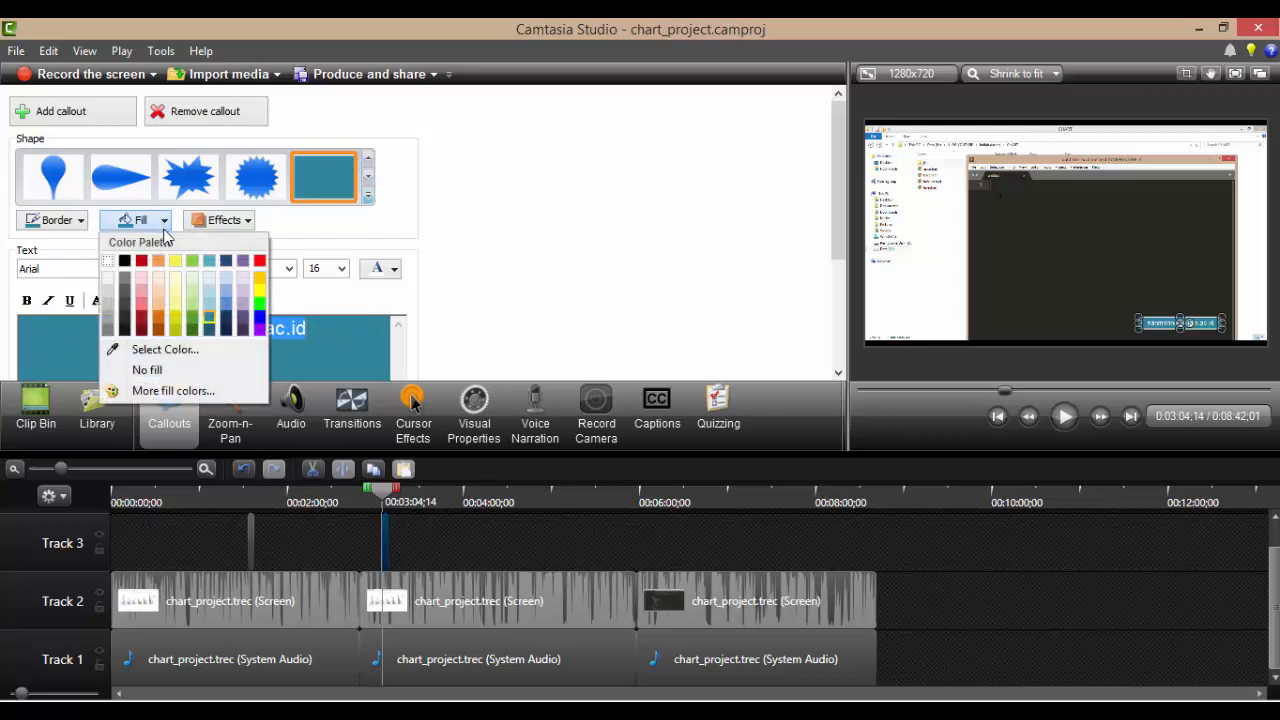
{"action": "left_click", "coordinate": [172, 370]}
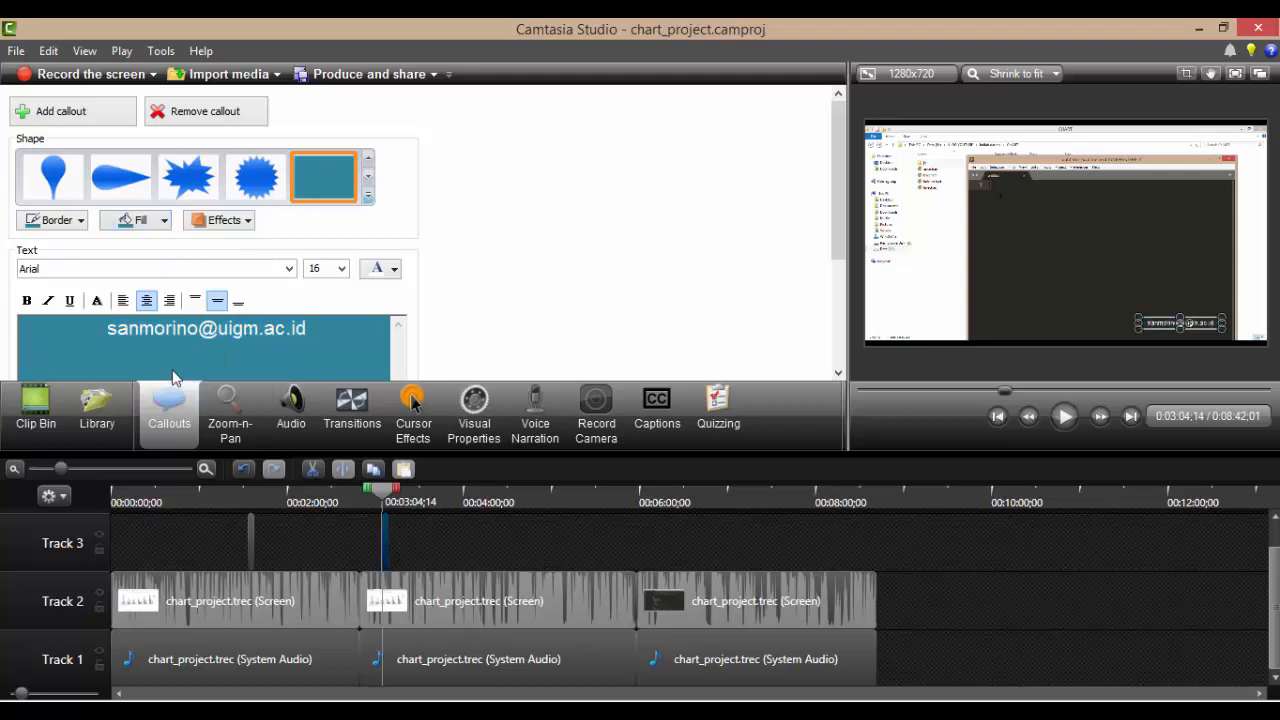
{"action": "left_click", "coordinate": [1050, 295]}
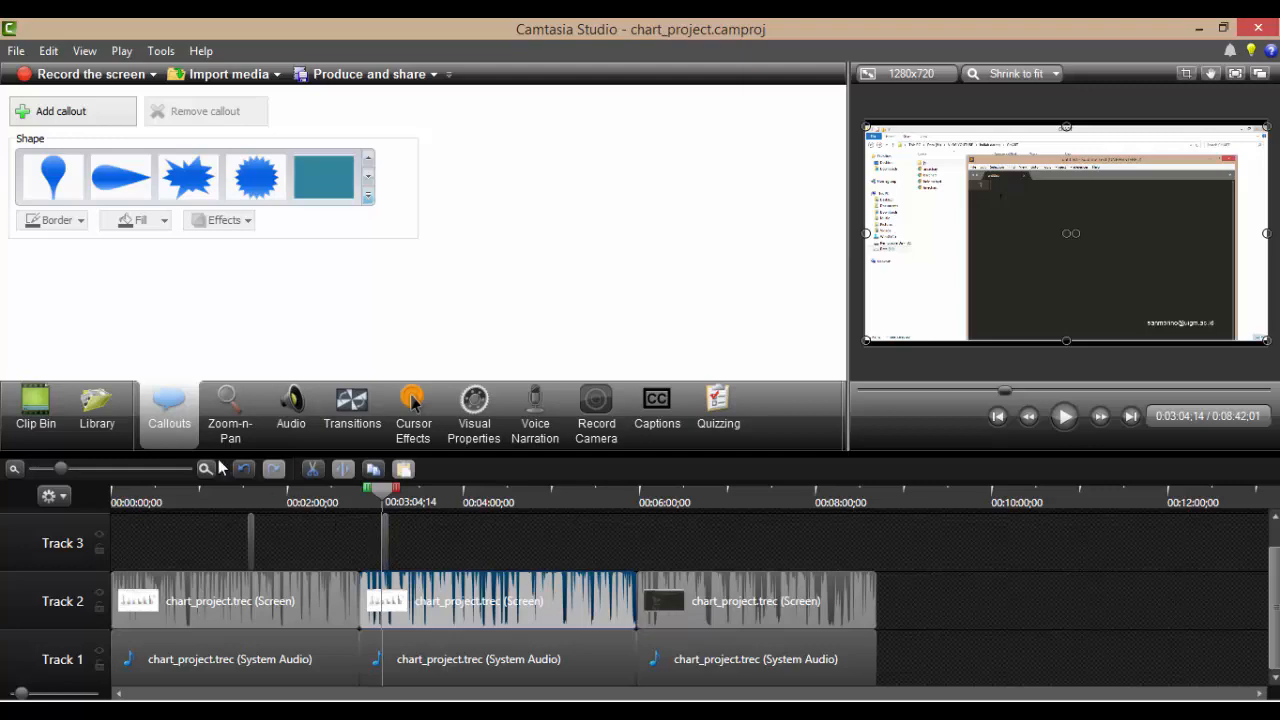
Step: Set the duration of the new text callout on Track 3 to 3 seconds
{"action": "left_click_drag", "start_coordinate": [65, 467], "coordinate": [132, 468]}
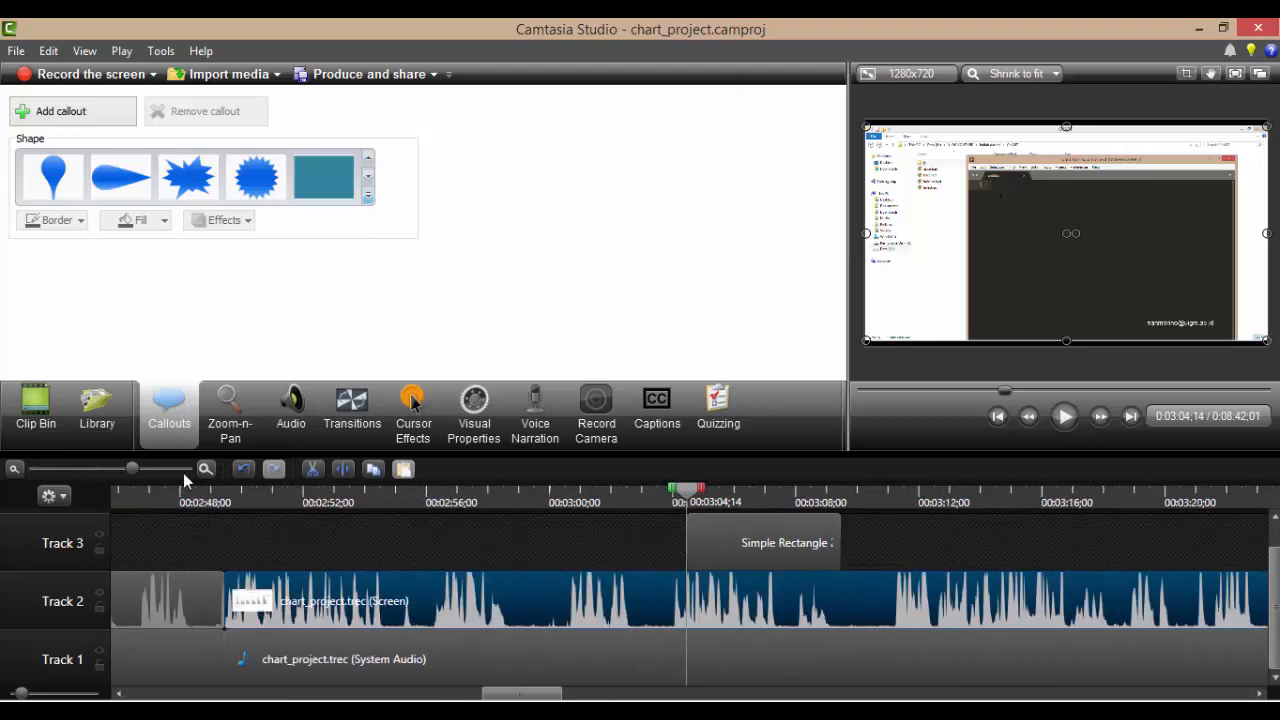
{"action": "left_click", "coordinate": [755, 530]}
{"action": "right_click", "coordinate": [755, 530]}
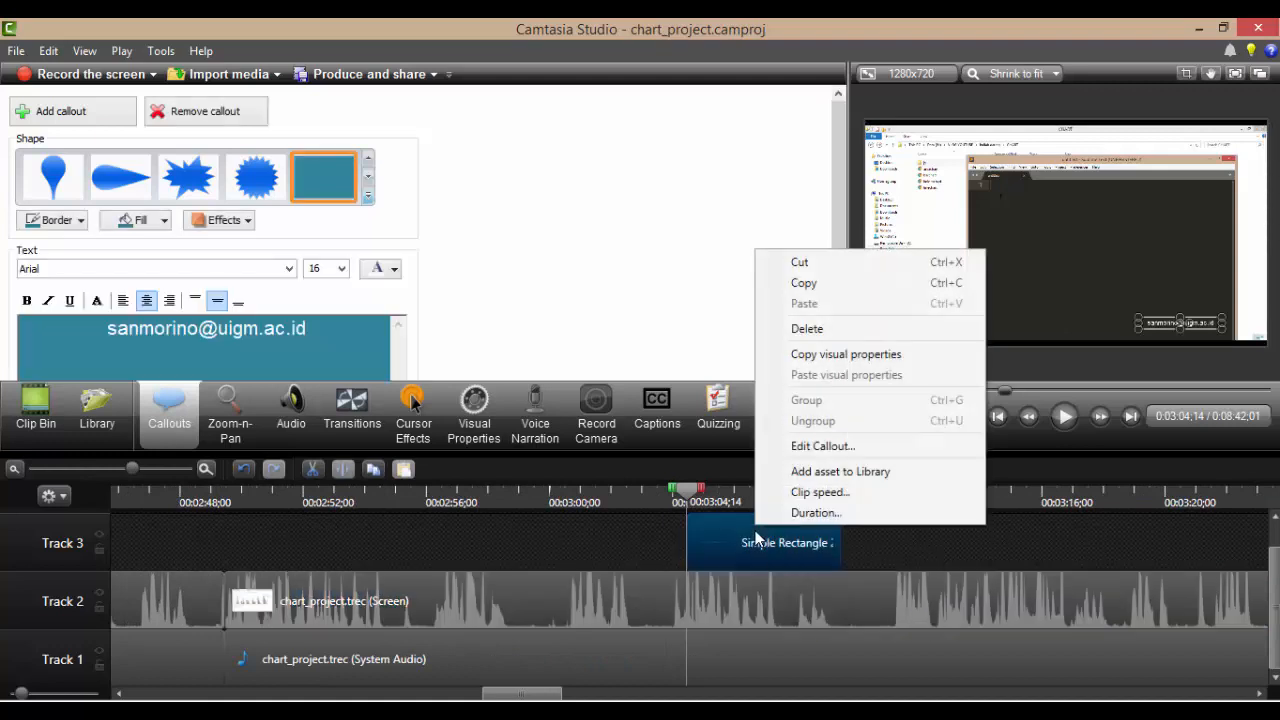
{"action": "left_click", "coordinate": [805, 513]}
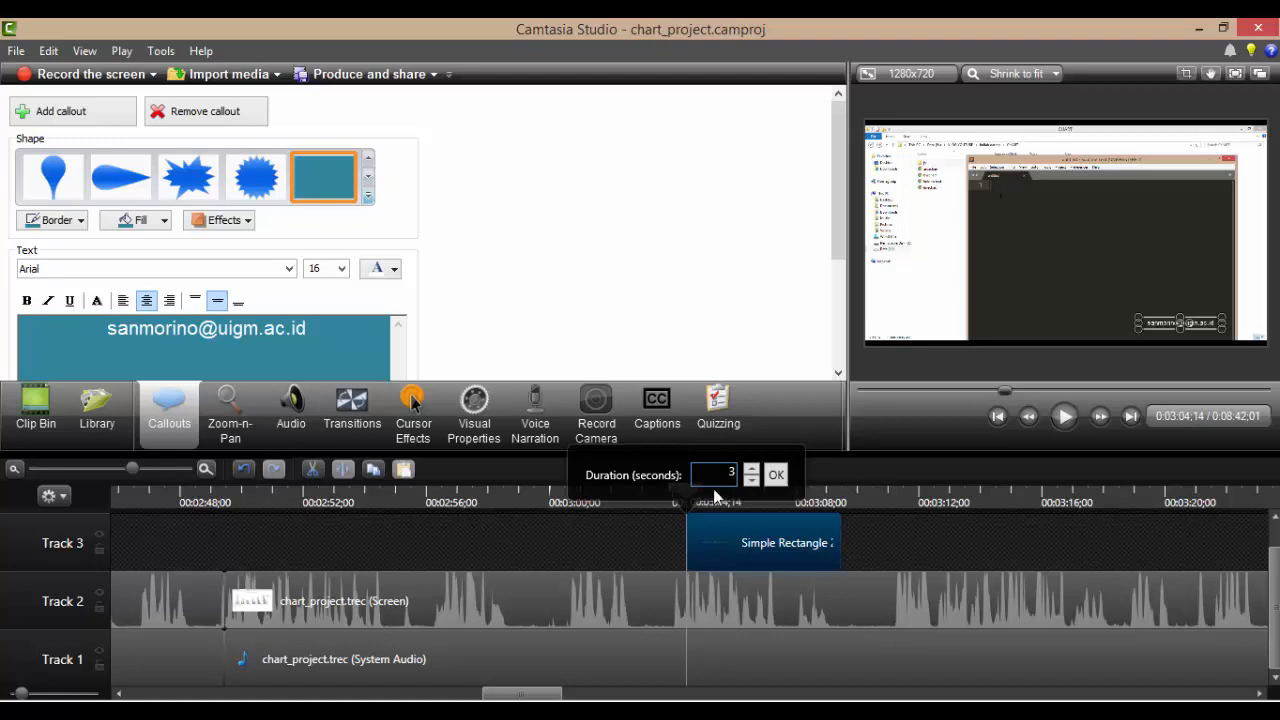
{"action": "left_click", "coordinate": [777, 476]}
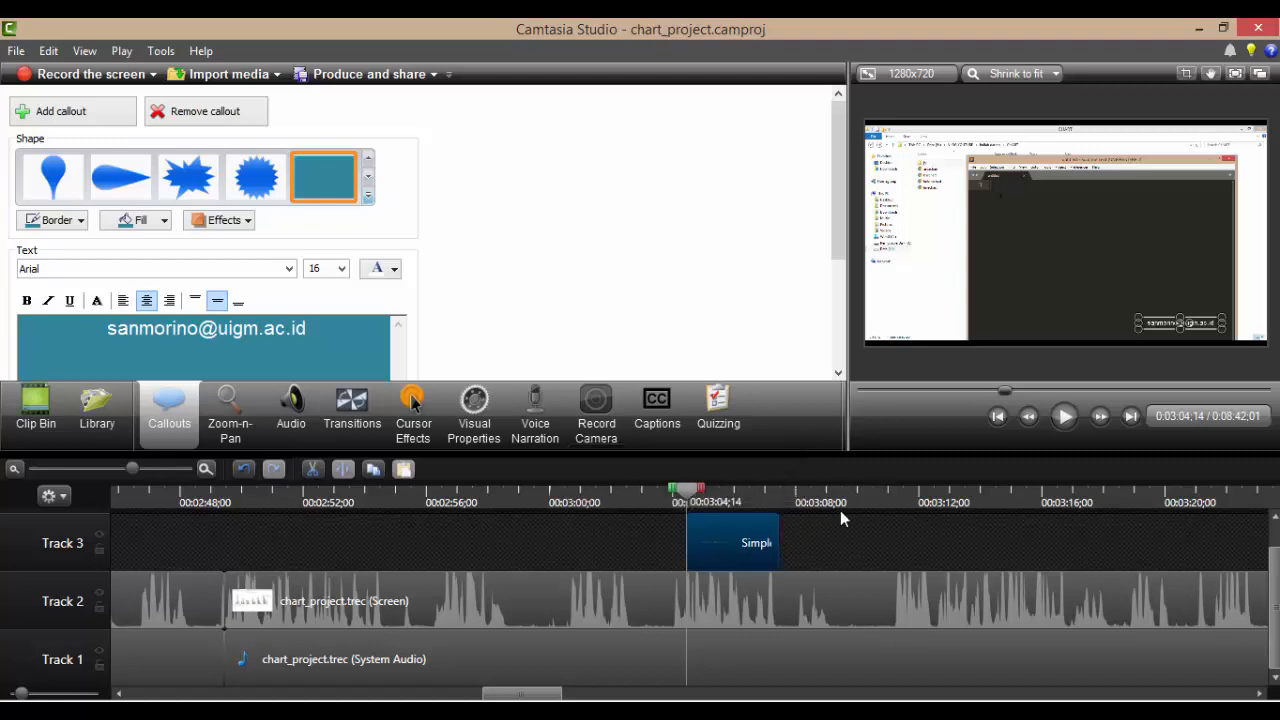
Step: Preview the shortened callout by playing the timeline from about 0:03:03;13, and stop playback after the callout ends
{"action": "left_click_drag", "start_coordinate": [695, 510], "coordinate": [658, 502]}
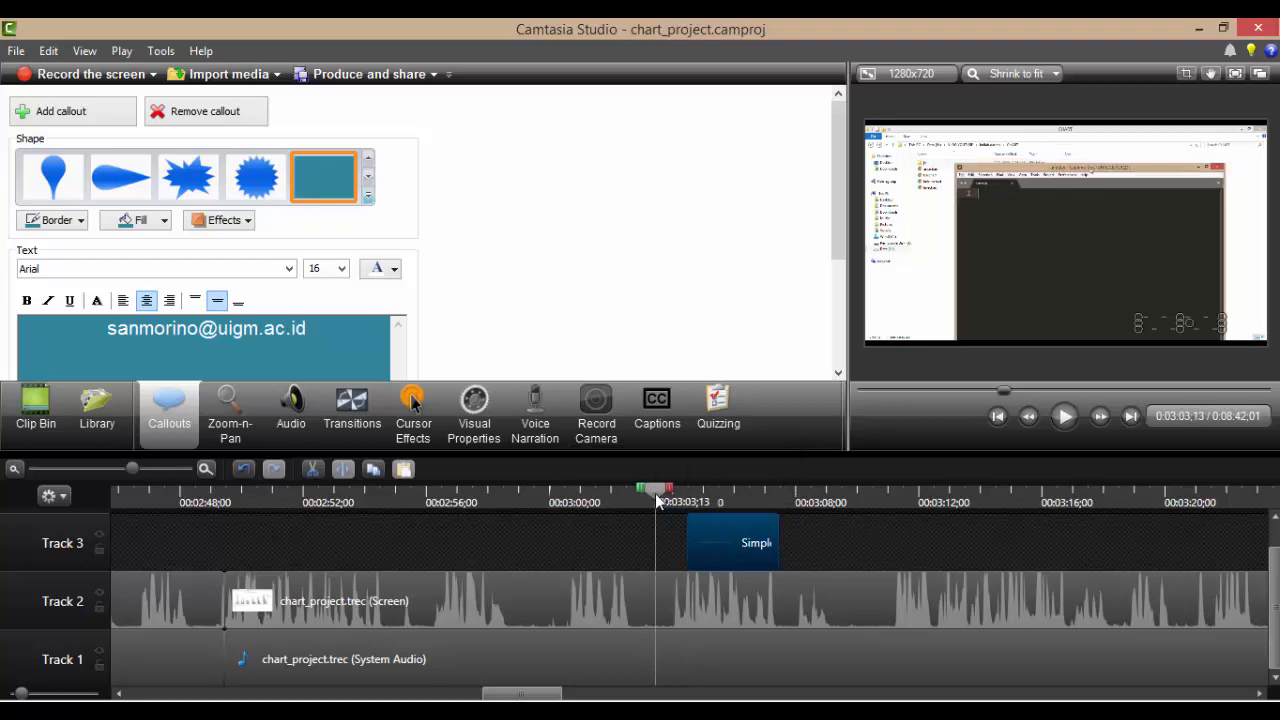
{"action": "left_click", "coordinate": [1062, 416]}
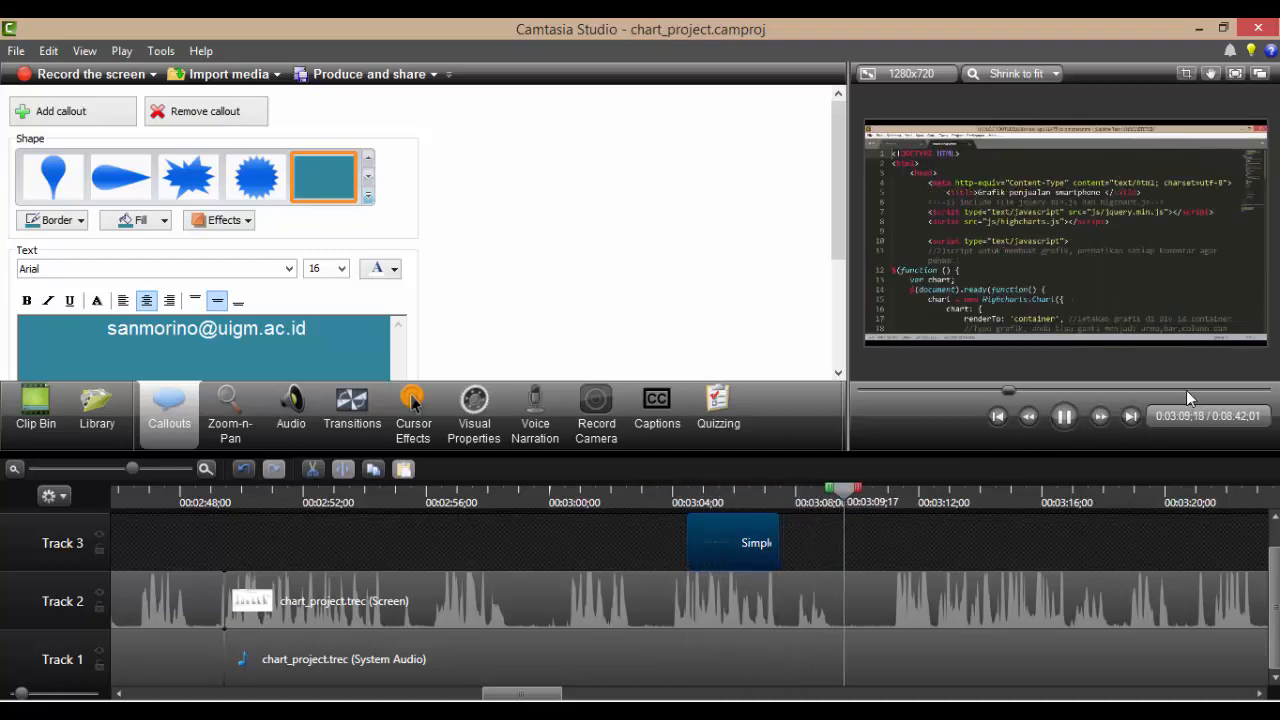
{"action": "left_click", "coordinate": [1065, 418]}
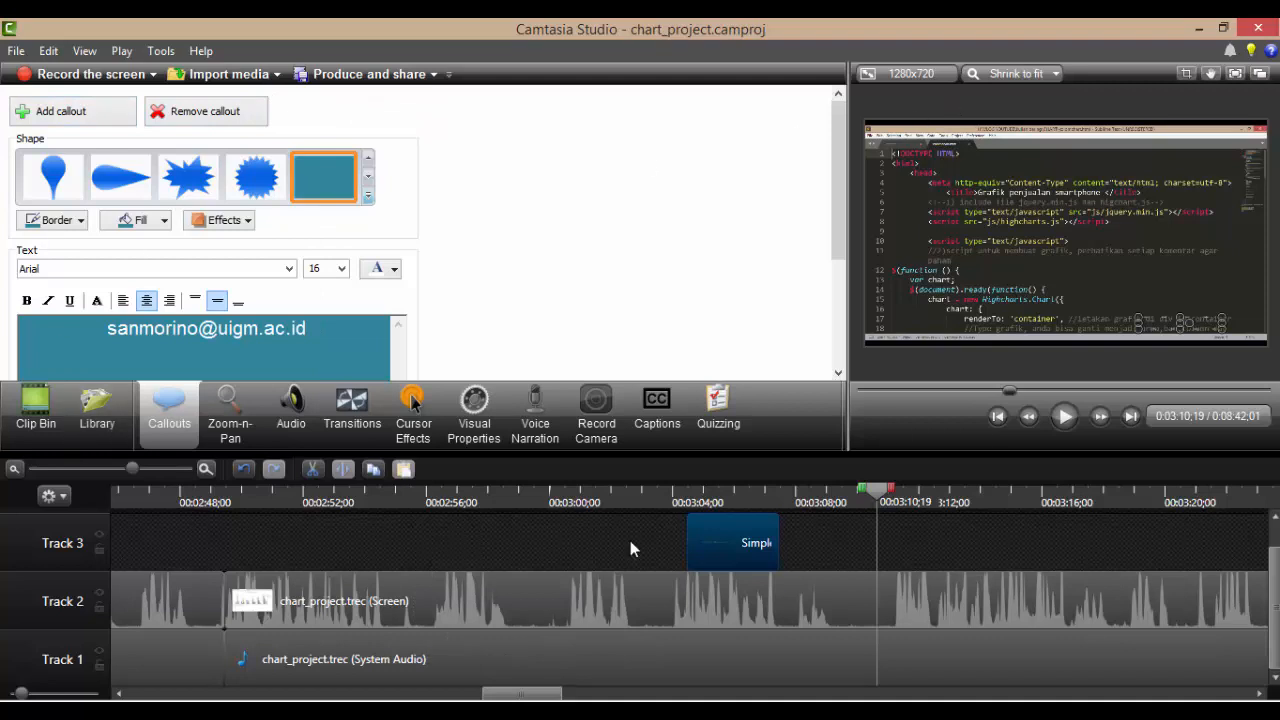
{"action": "left_click_drag", "start_coordinate": [132, 468], "coordinate": [60, 468]}
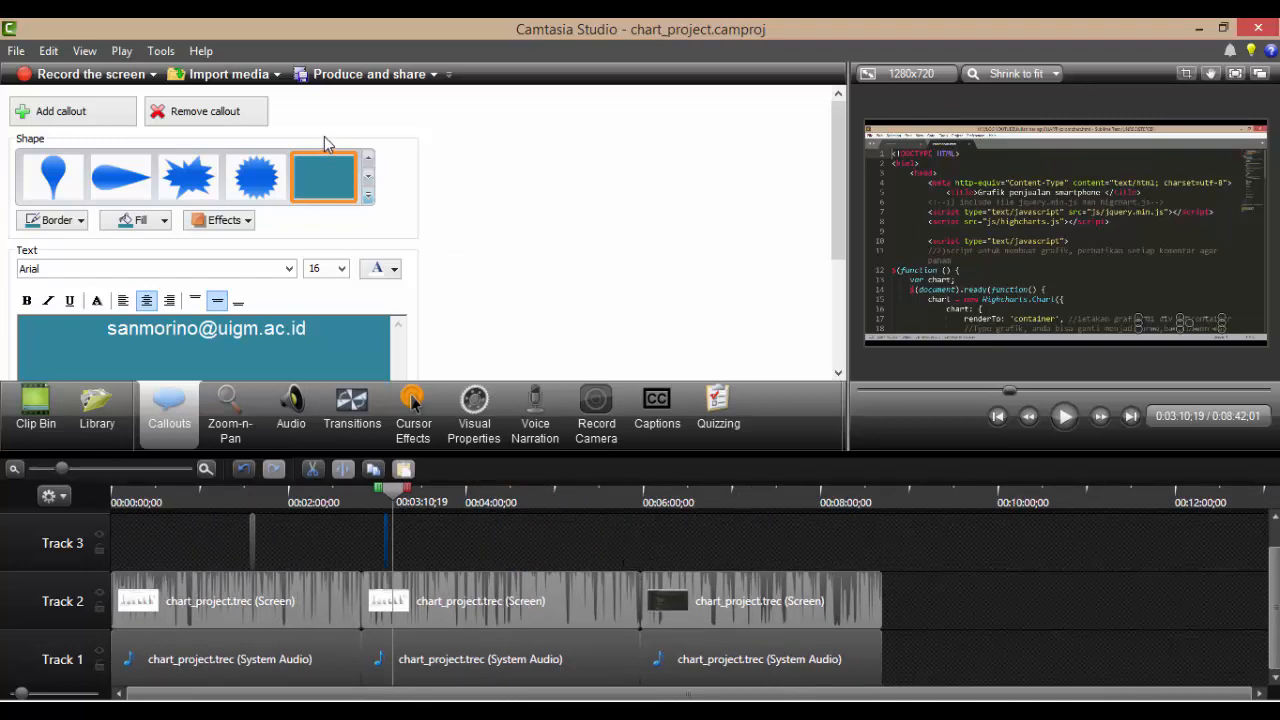
Step: Start producing the project with the MP4 only (up to 720p) preset and proceed to the file name and folder settings
{"action": "left_click", "coordinate": [434, 75]}
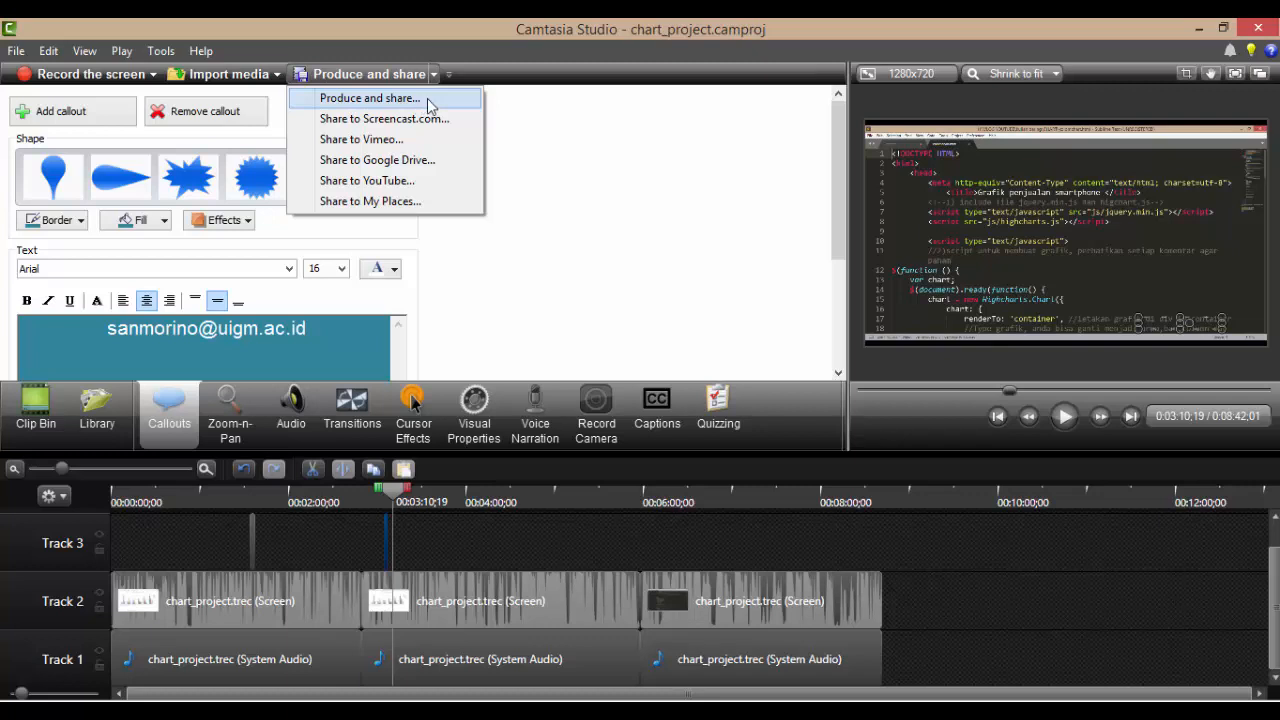
{"action": "left_click", "coordinate": [551, 143]}
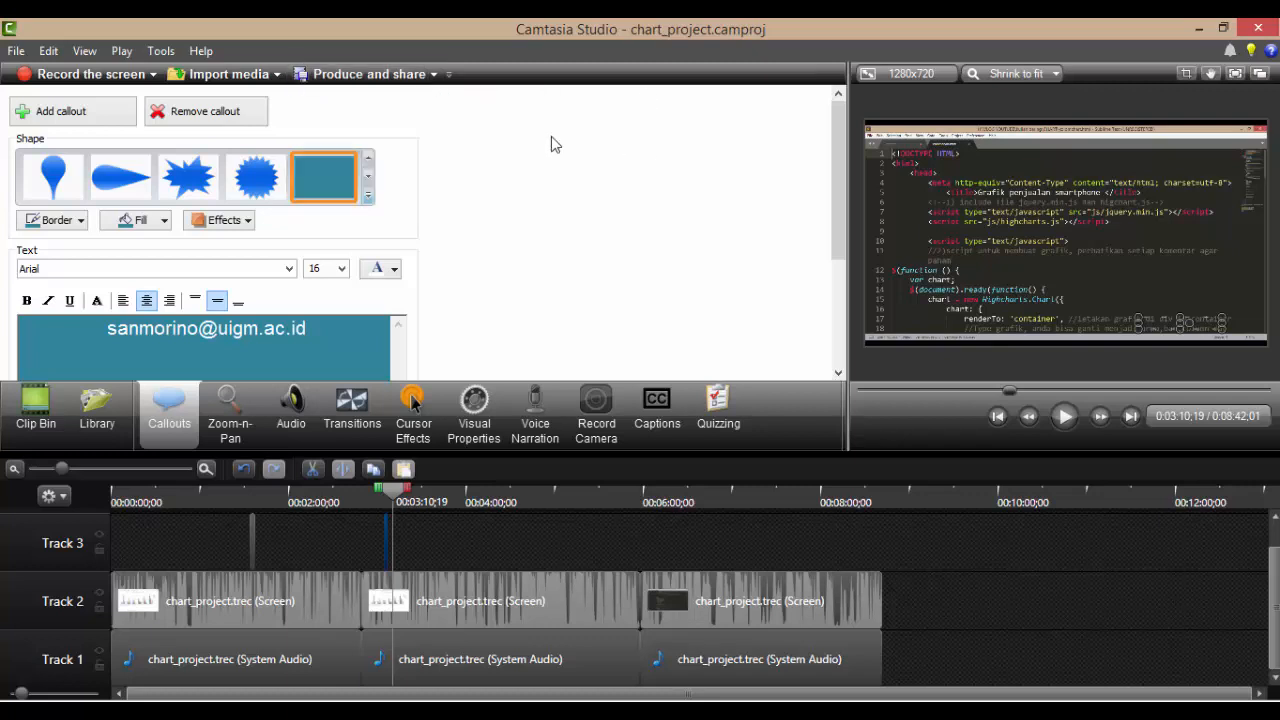
{"action": "left_click", "coordinate": [434, 82]}
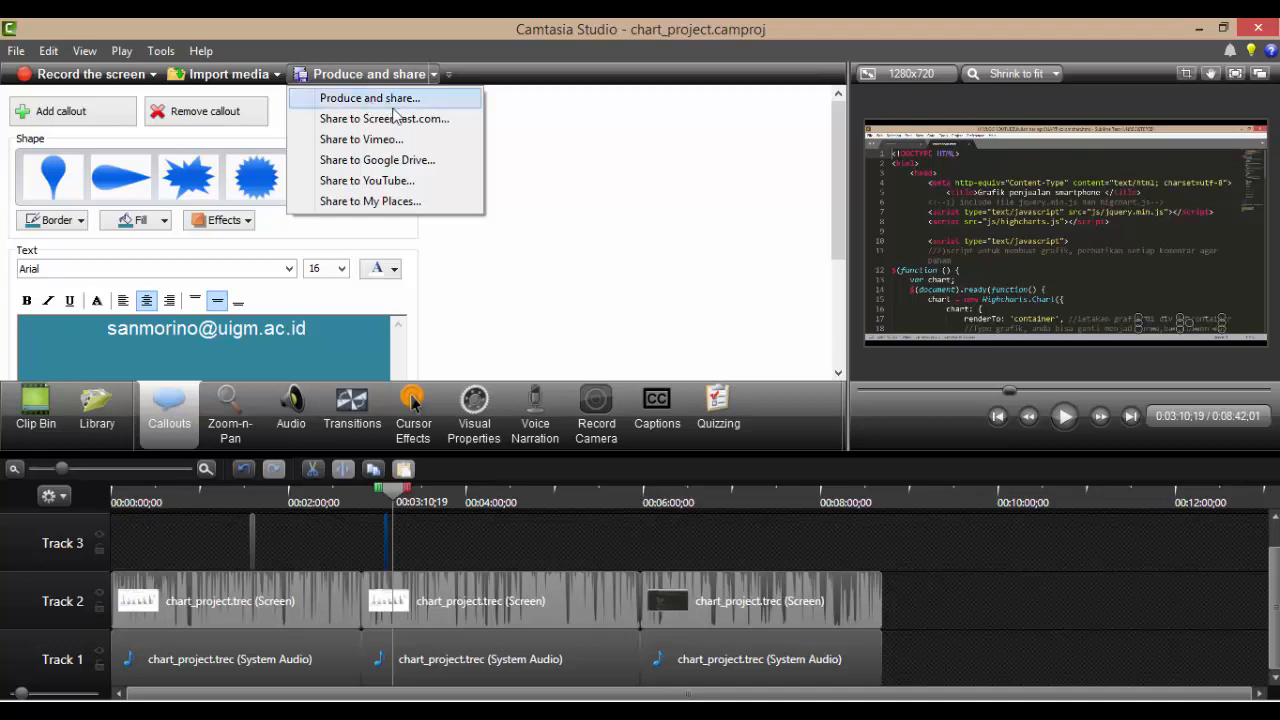
{"action": "left_click", "coordinate": [409, 99]}
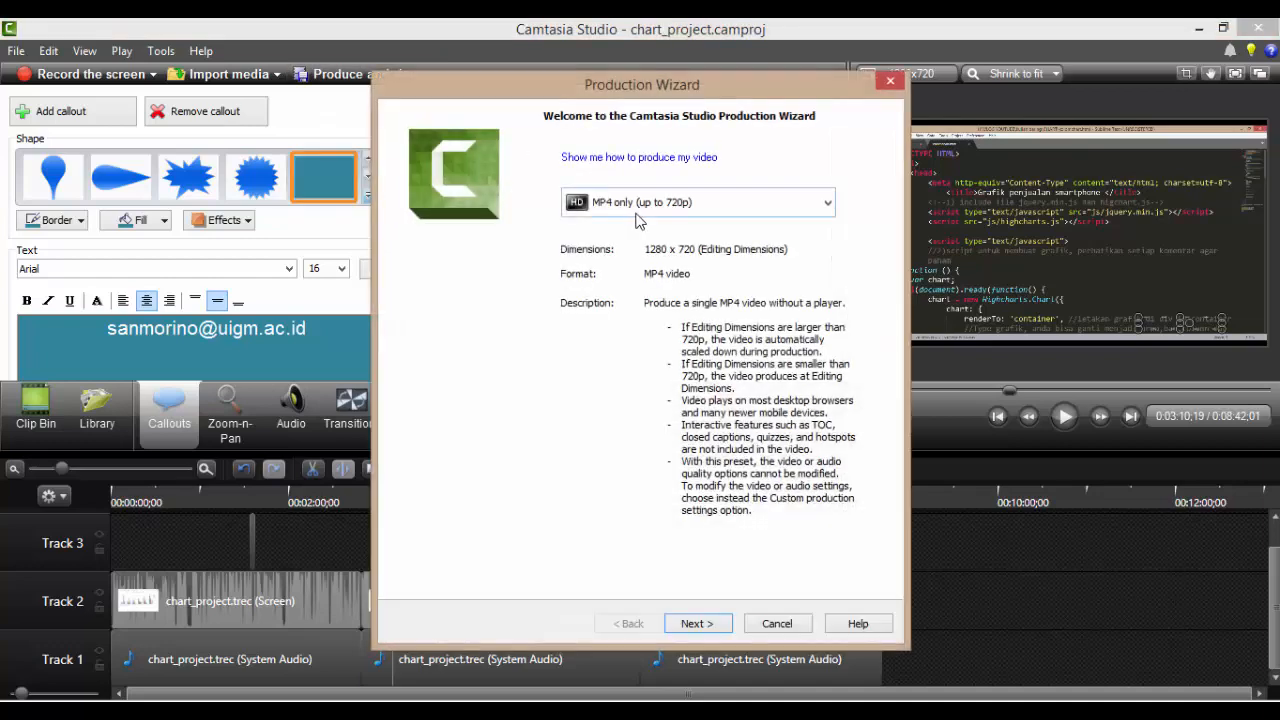
{"action": "left_click", "coordinate": [755, 210]}
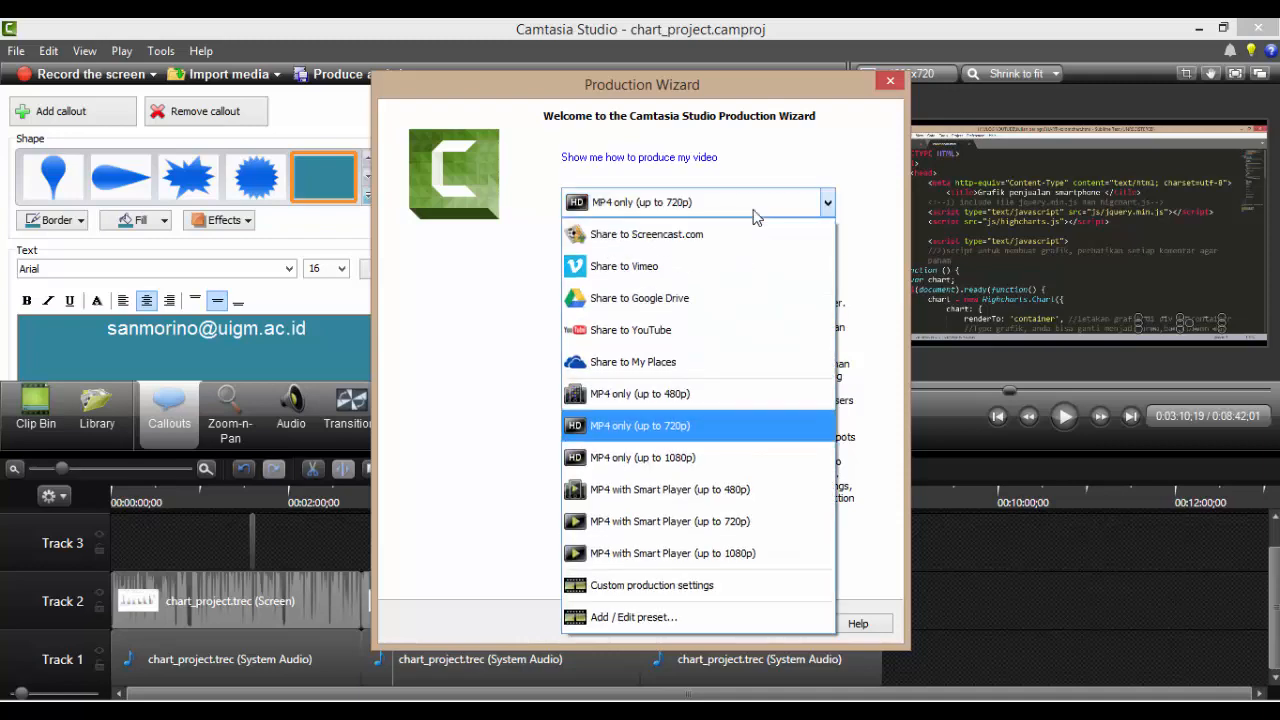
{"action": "left_click", "coordinate": [757, 212]}
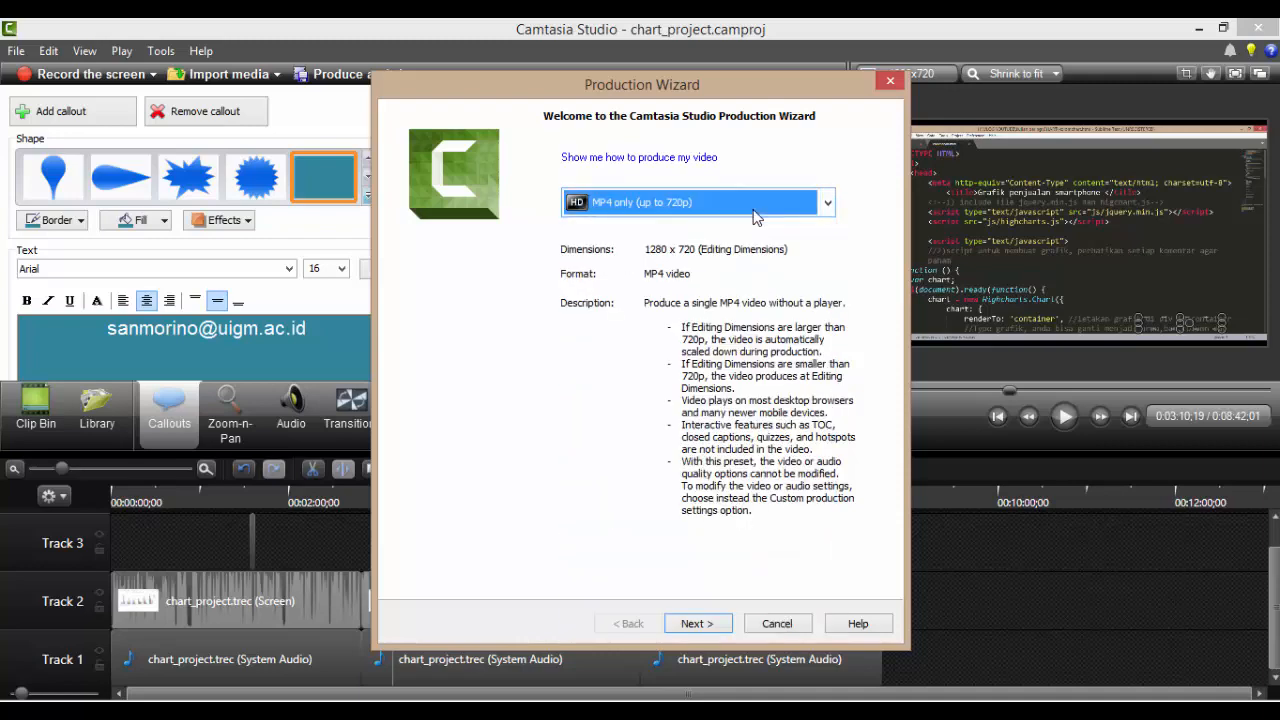
{"action": "left_click", "coordinate": [826, 205]}
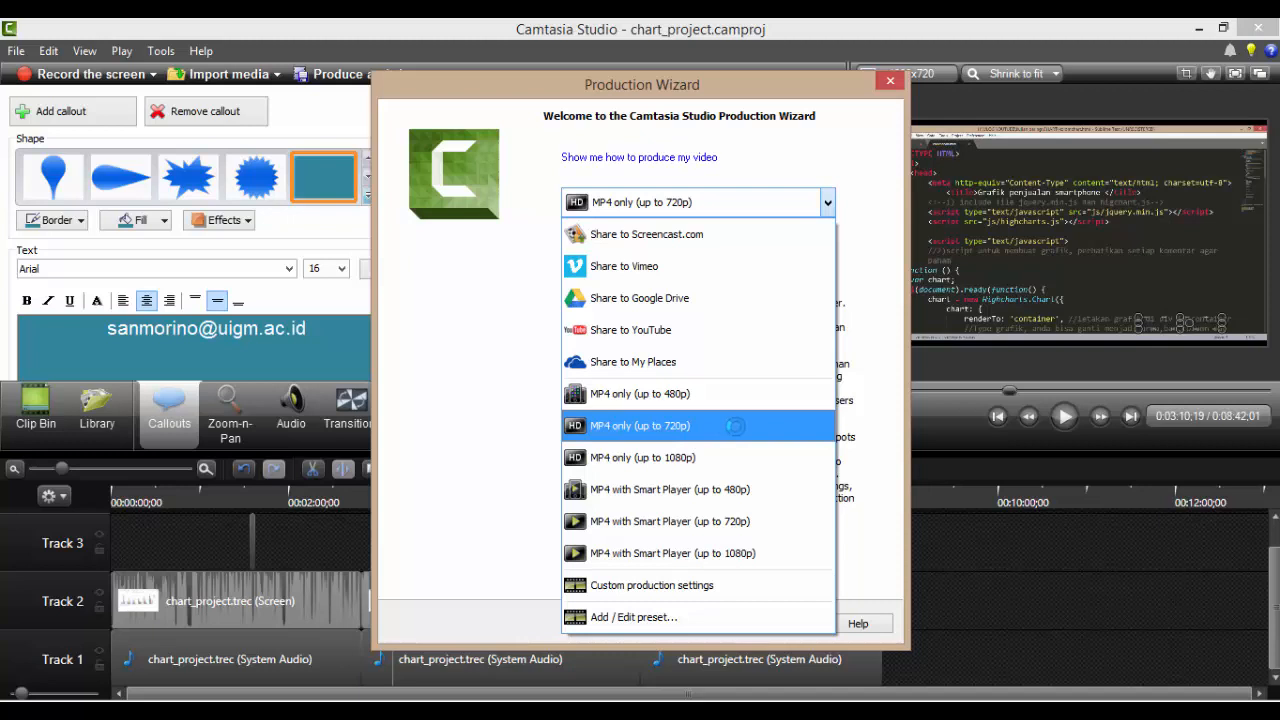
{"action": "left_click", "coordinate": [638, 427]}
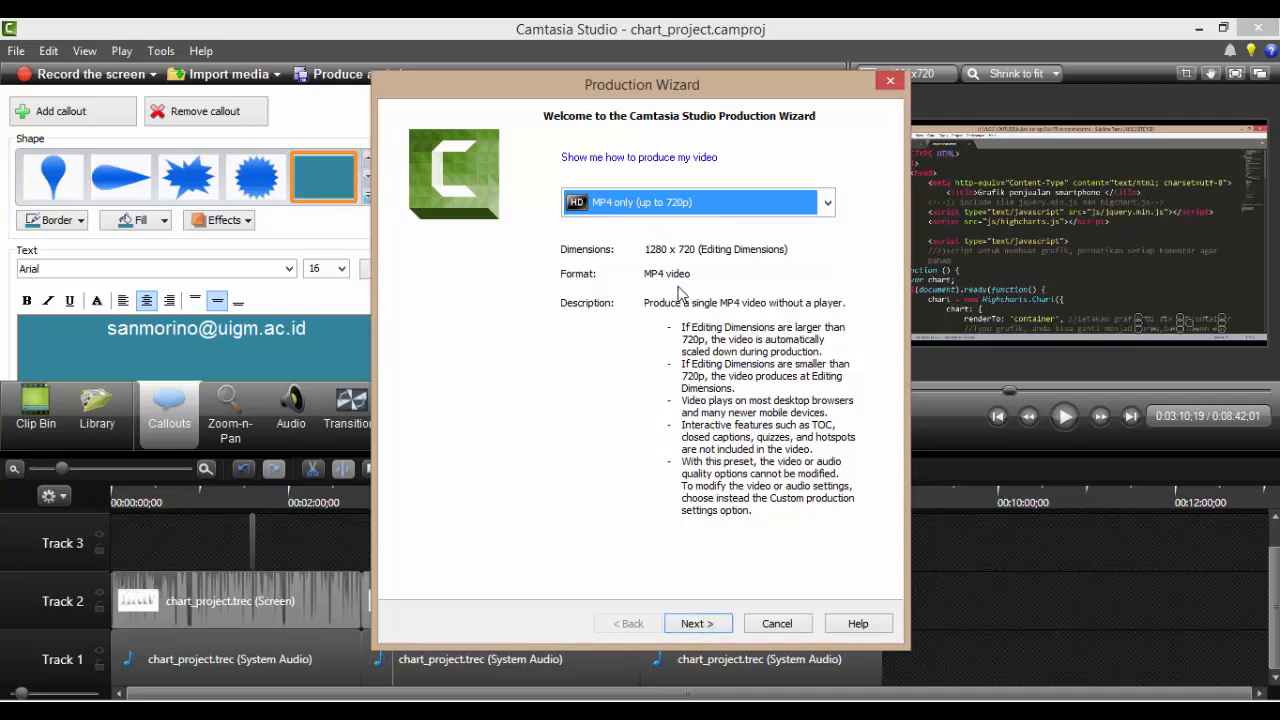
{"action": "left_click", "coordinate": [693, 623]}
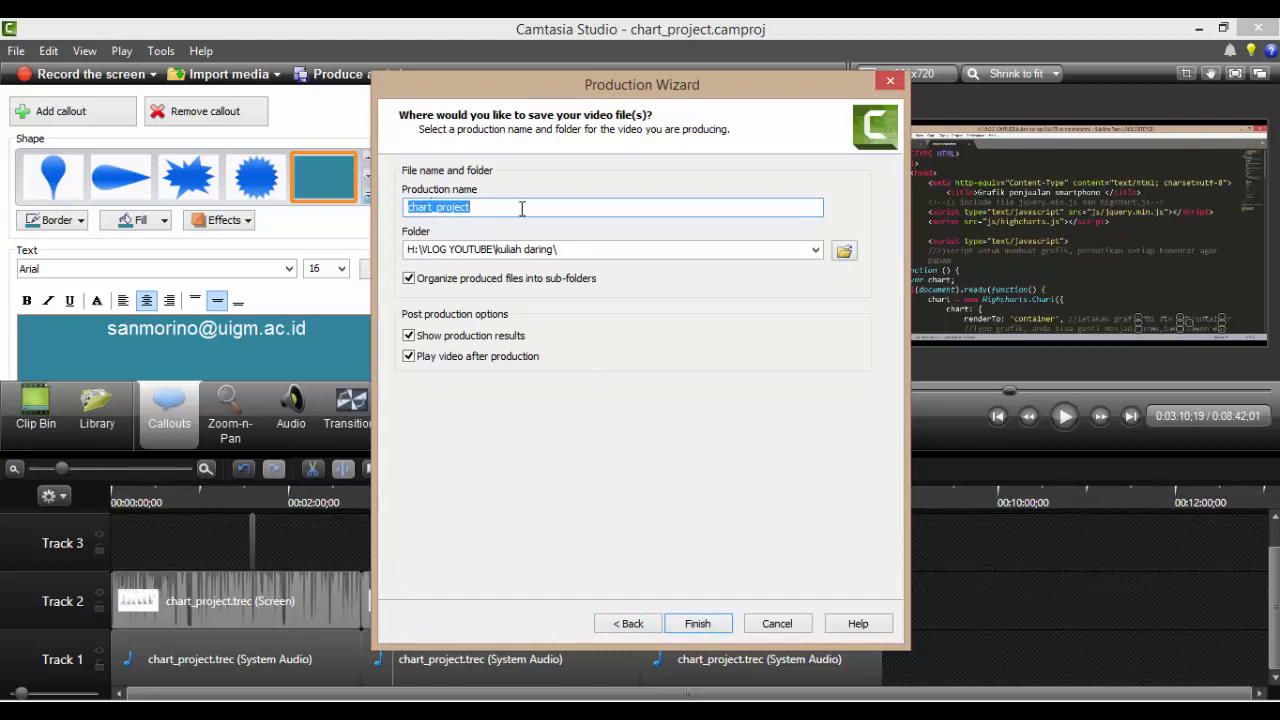
Step: Name the production youtuber, turn off organizing produced files into sub-folders, and produce the video
{"action": "type", "text": "youtuber"}
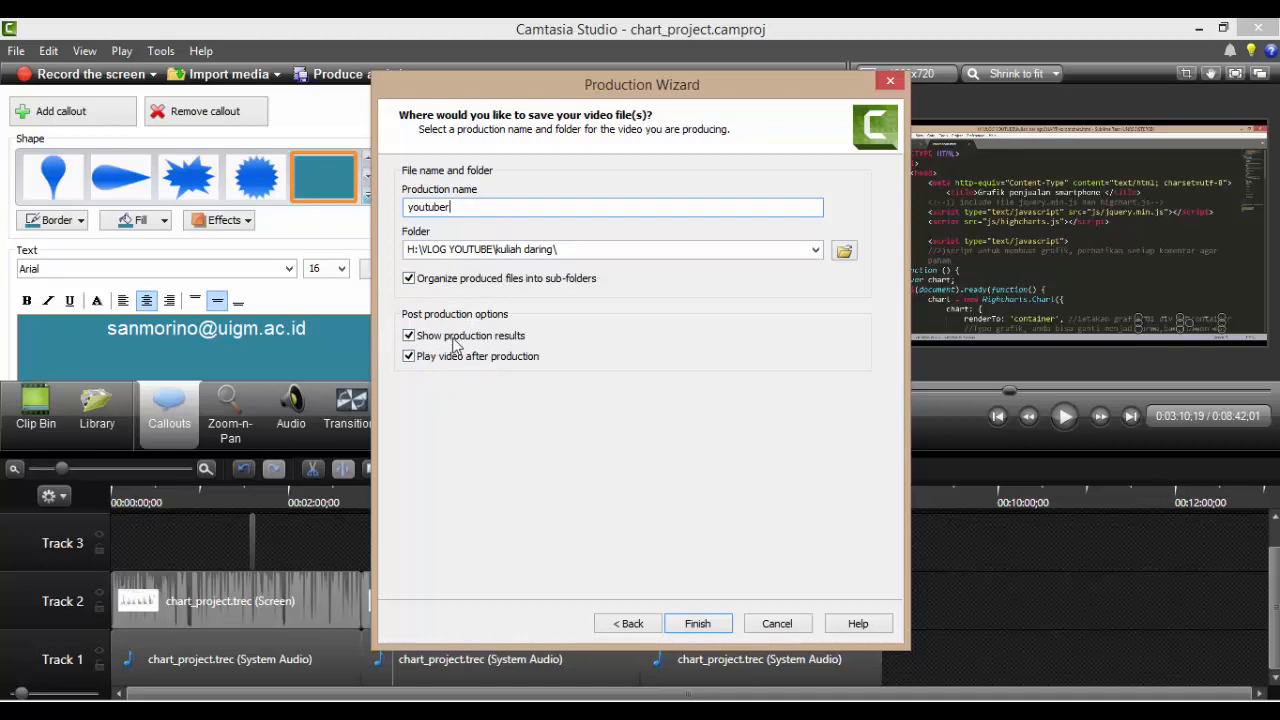
{"action": "left_click", "coordinate": [410, 279]}
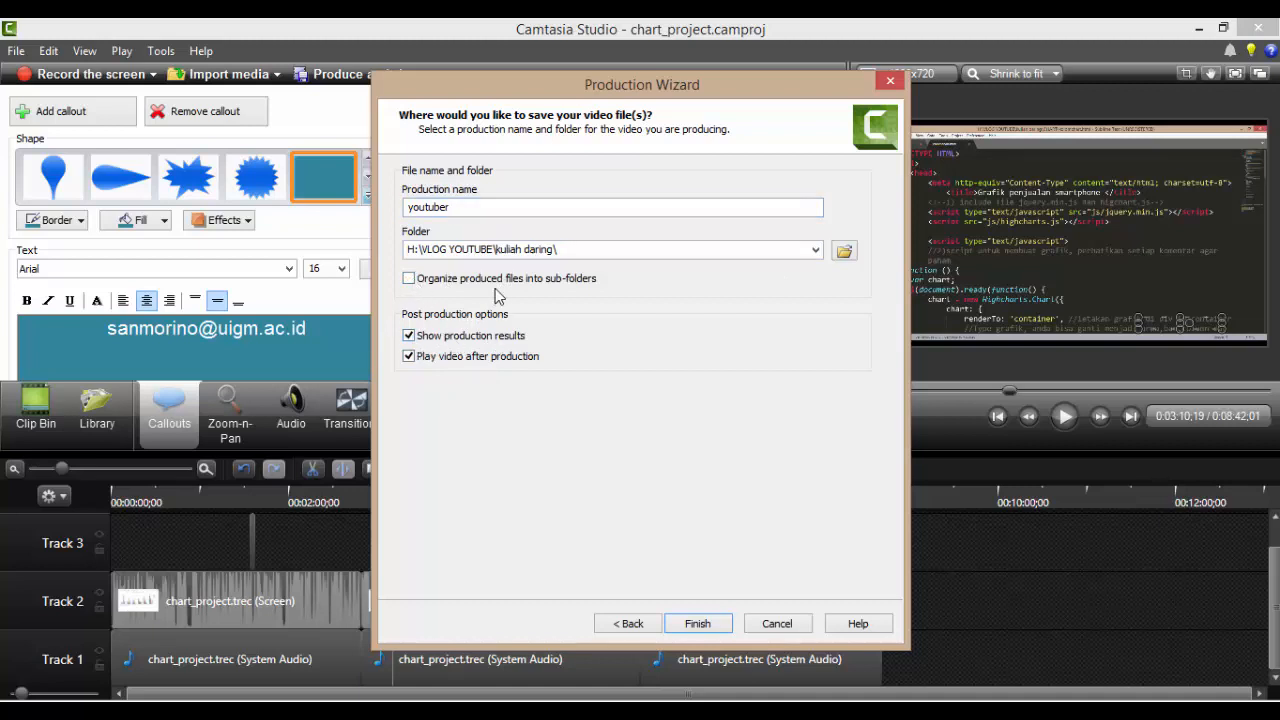
{"action": "left_click", "coordinate": [698, 624]}
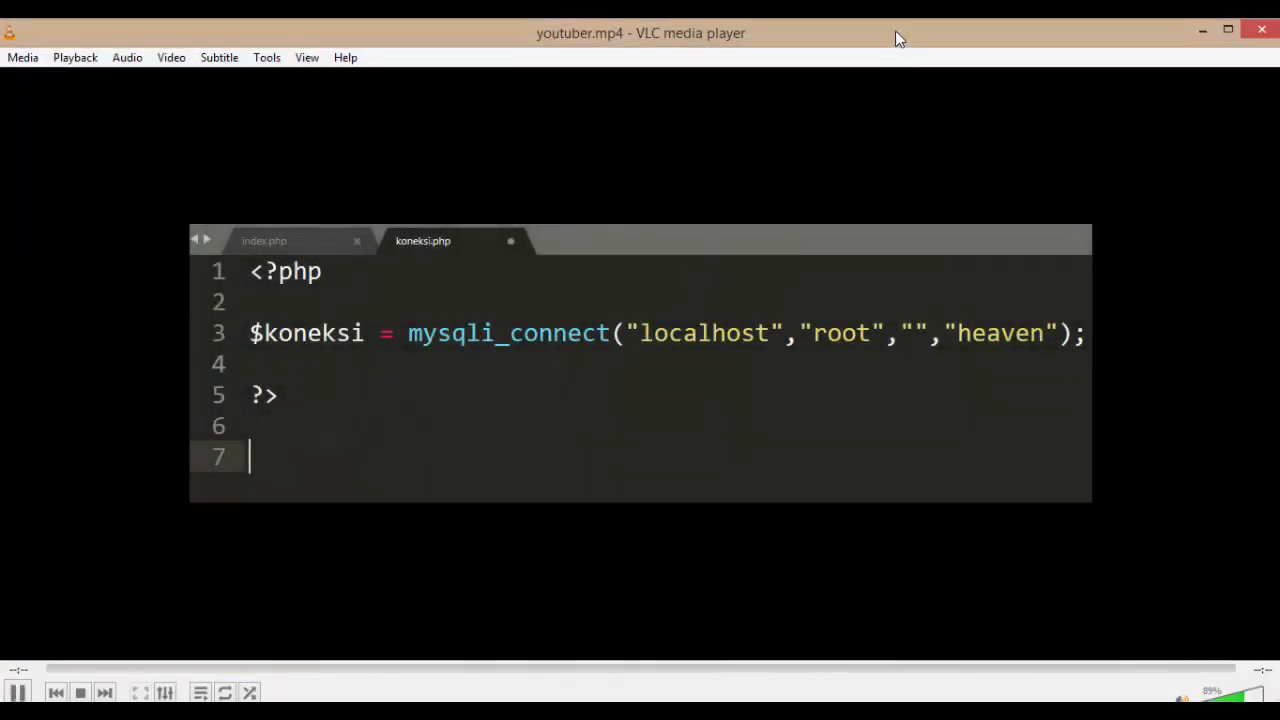
Step: Close the youtuber.mp4 playback in VLC media player and finish the production results dialog
{"action": "left_click_drag", "start_coordinate": [895, 30], "coordinate": [865, 56]}
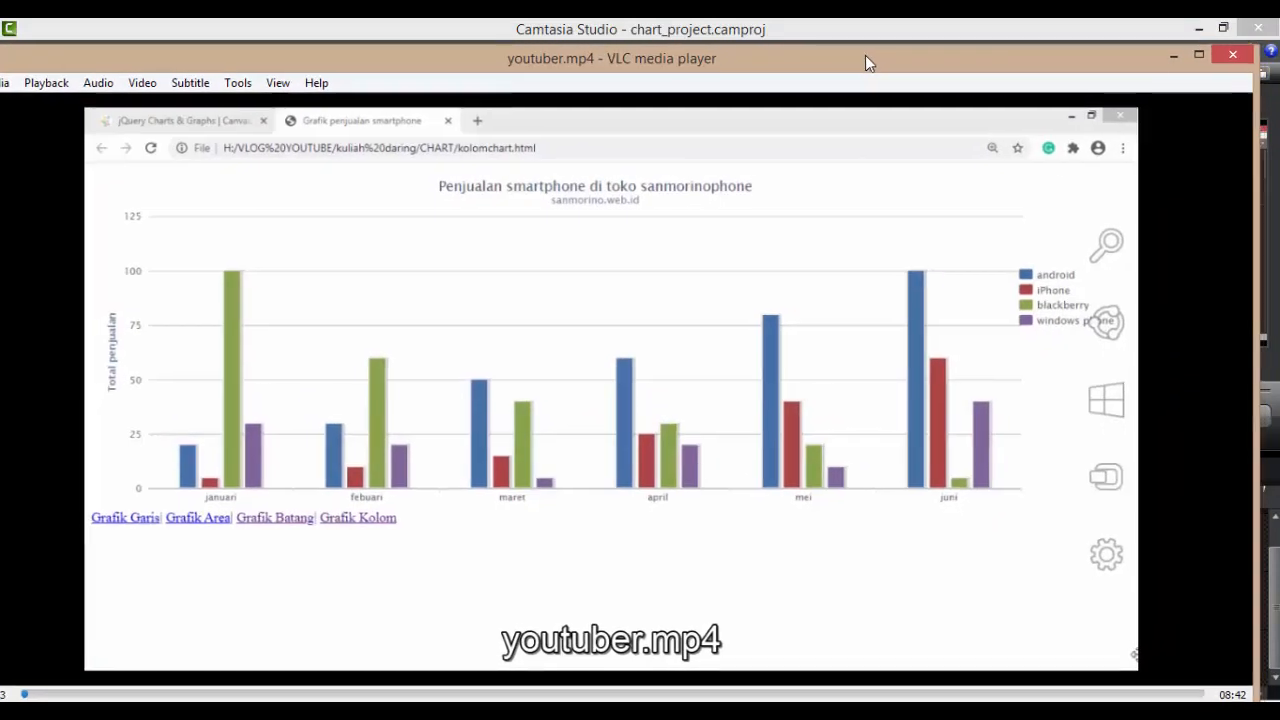
{"action": "left_click", "coordinate": [1225, 56]}
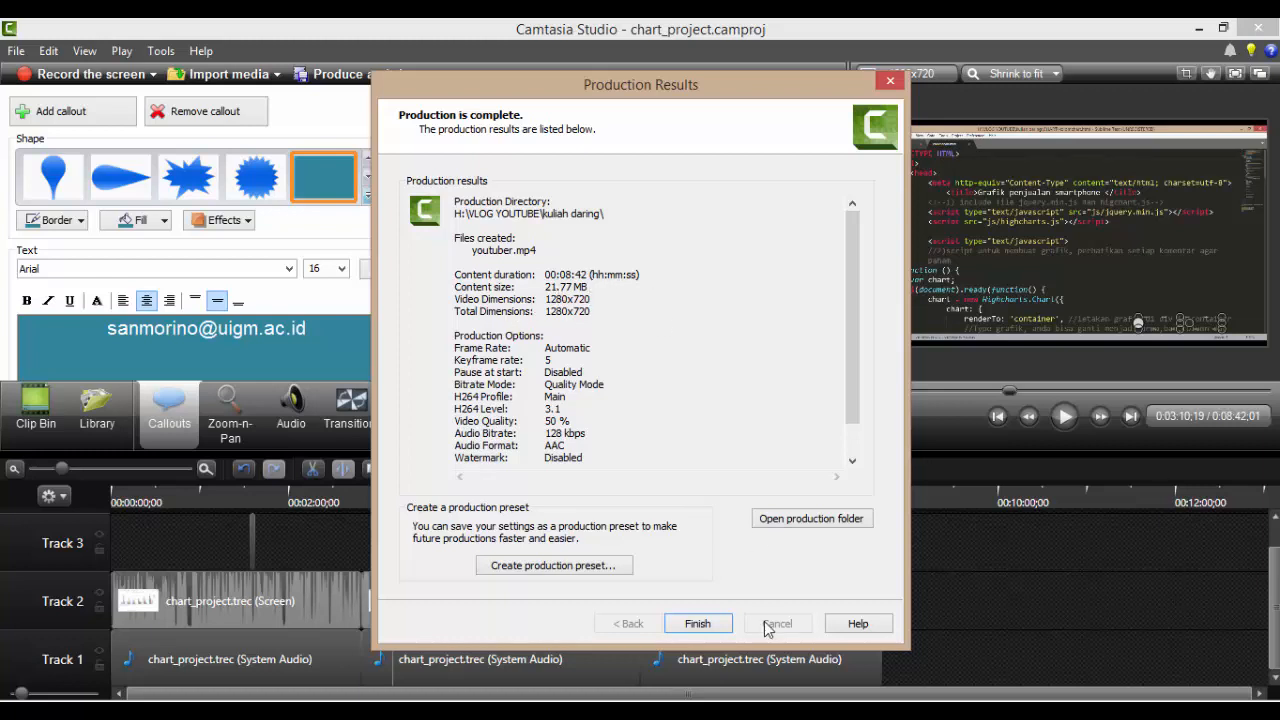
{"action": "left_click", "coordinate": [700, 624]}
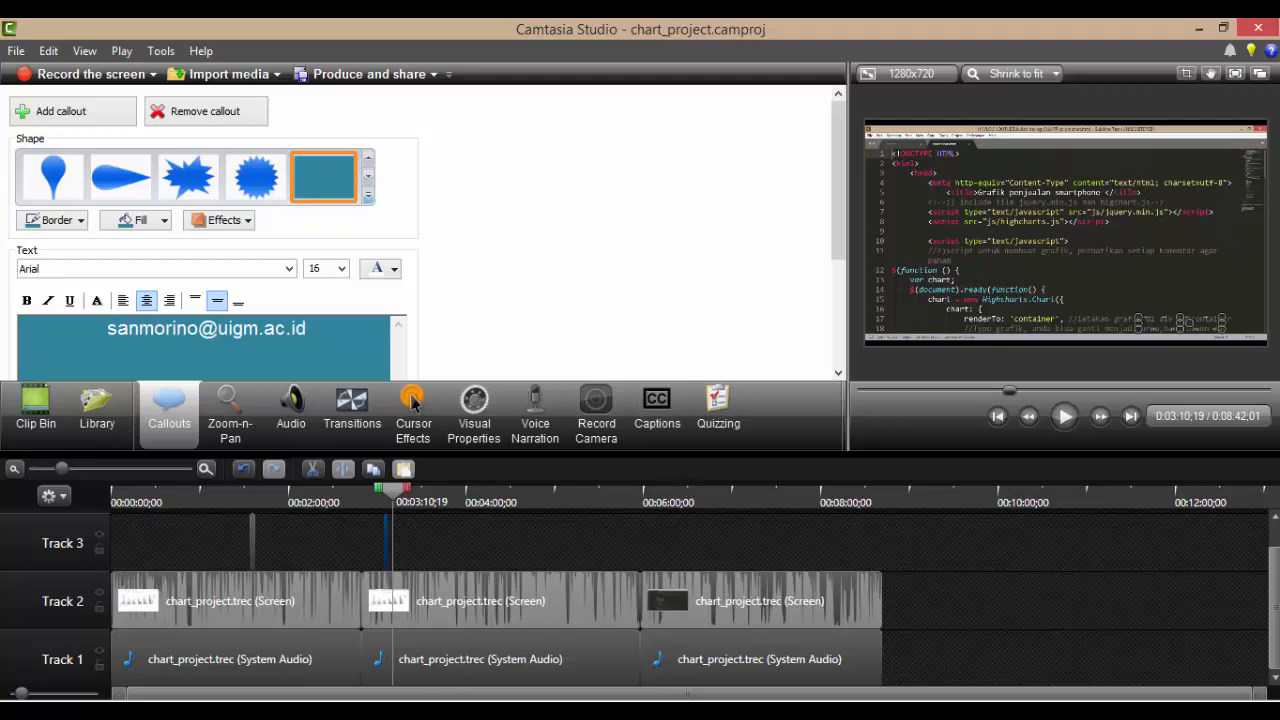
{"action": "left_click", "coordinate": [460, 715]}
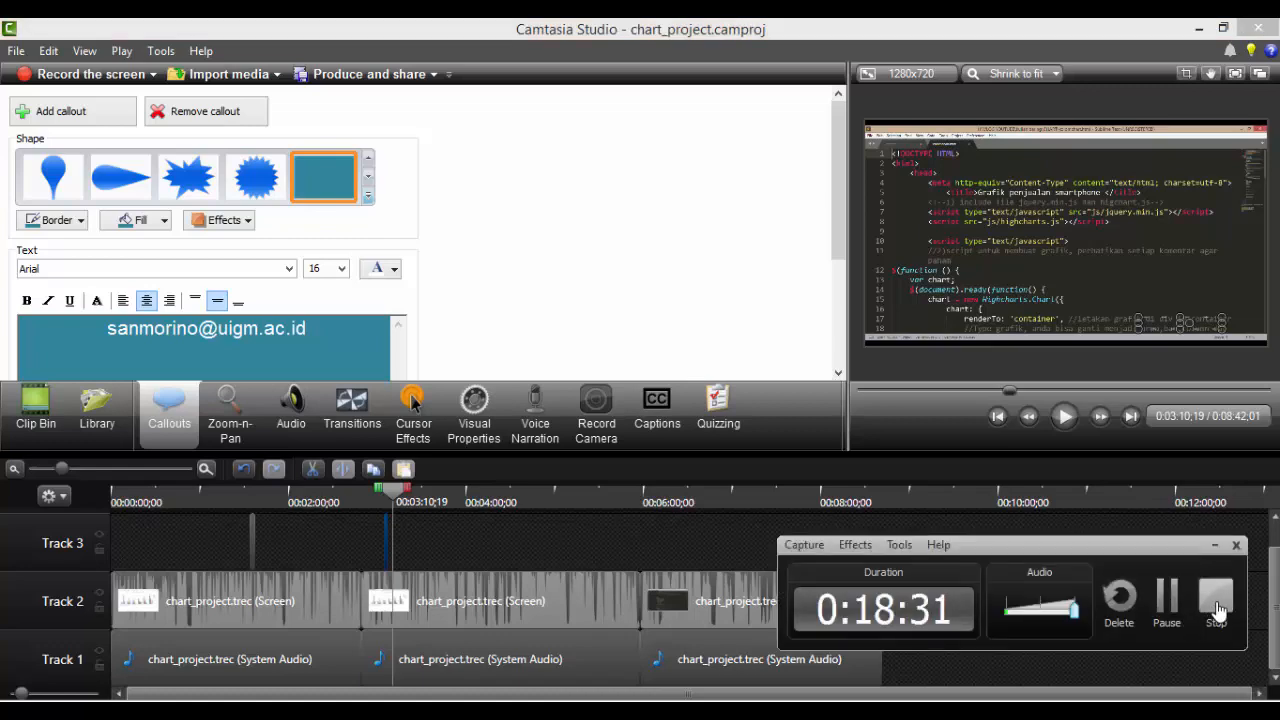